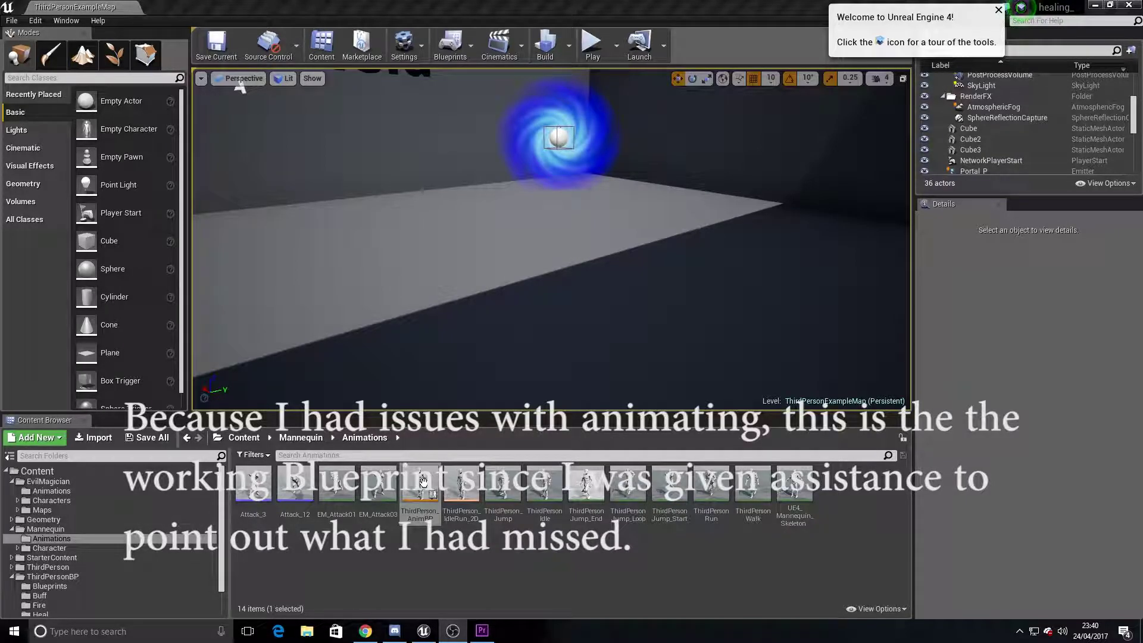
# Step: Open ThirdPersonCharacter full-screen and frame the Character Buff (attack4) nodes in the Event Graph
pyautogui.doubleClick(423, 481)
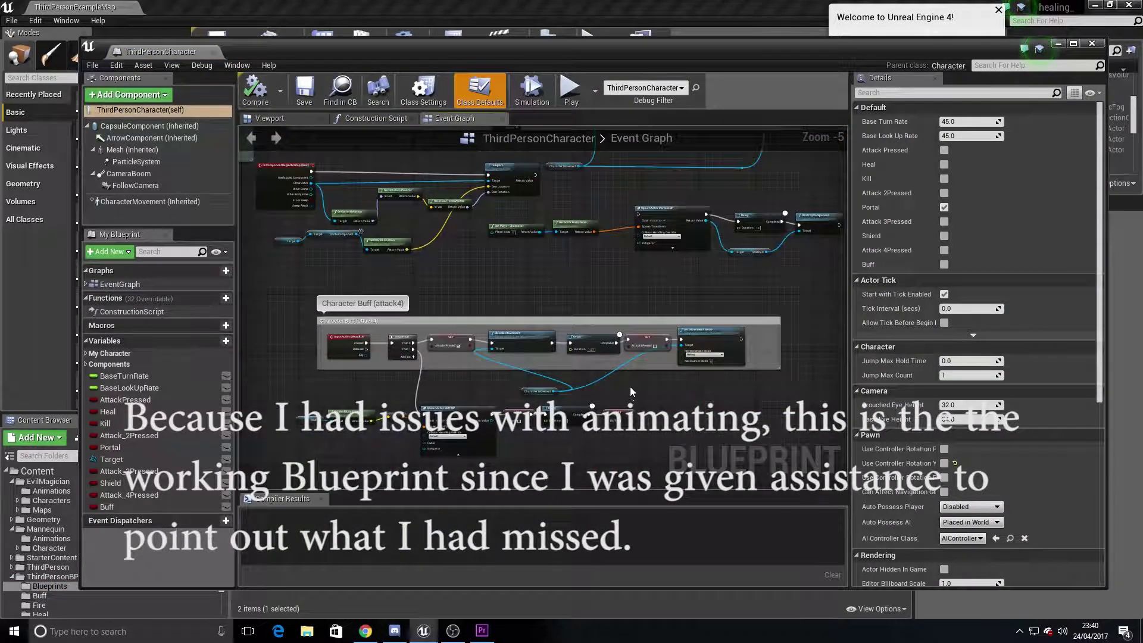
pyautogui.moveTo(630, 387); pyautogui.dragTo(647, 314, button='right')
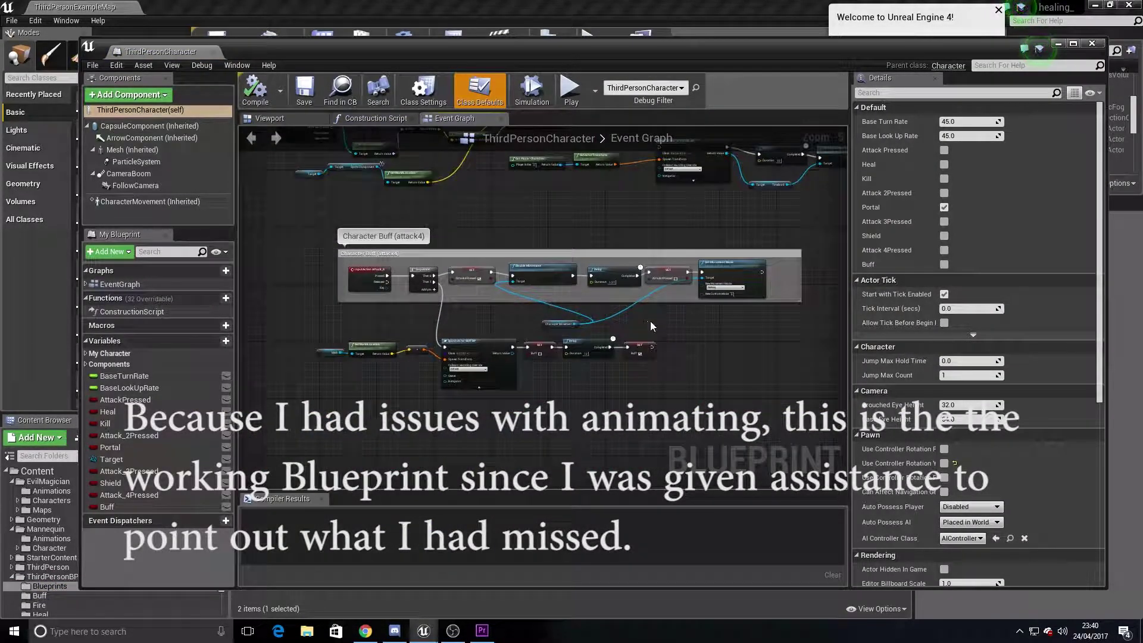
pyautogui.scroll(1, 802, 385)
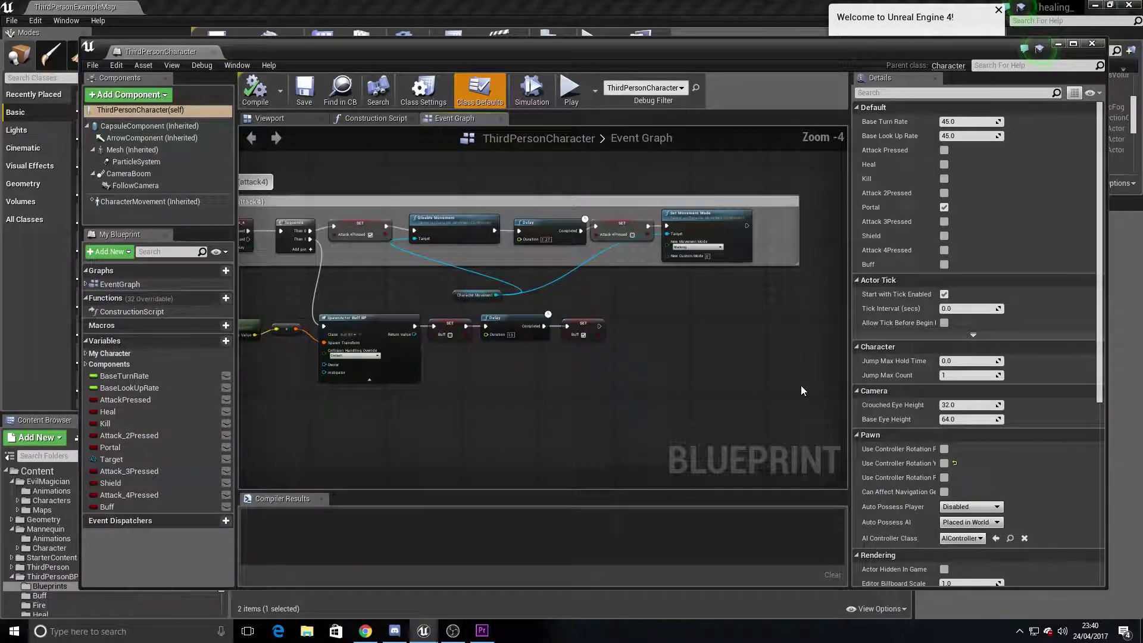
pyautogui.click(1073, 43)
pyautogui.moveTo(681, 263); pyautogui.dragTo(712, 273, button='right')
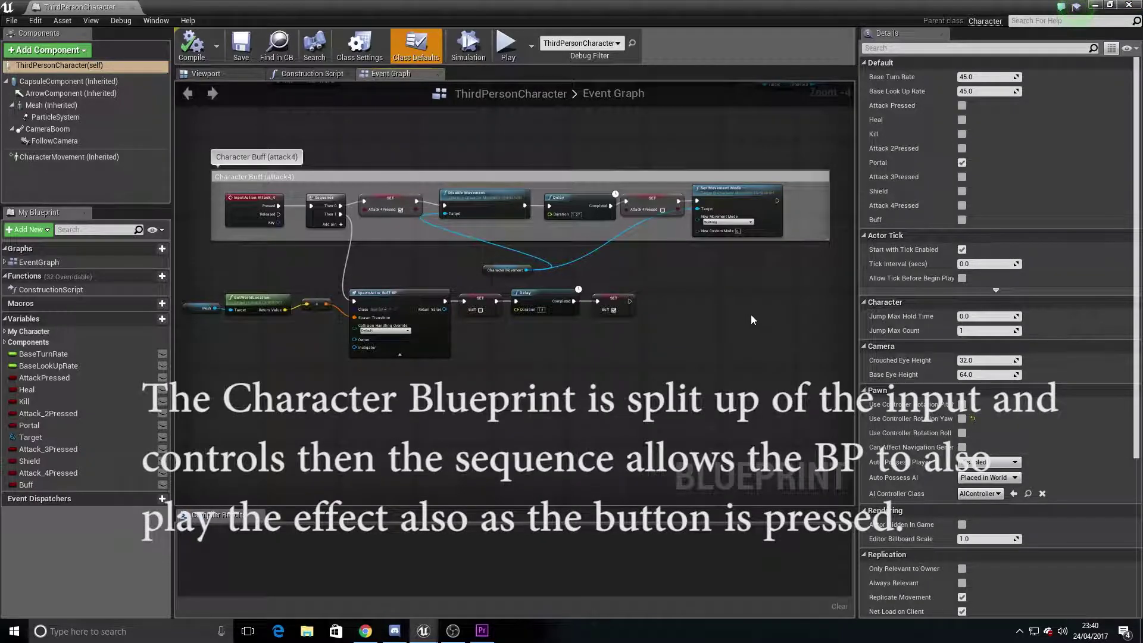
pyautogui.scroll(-5, 728, 339)
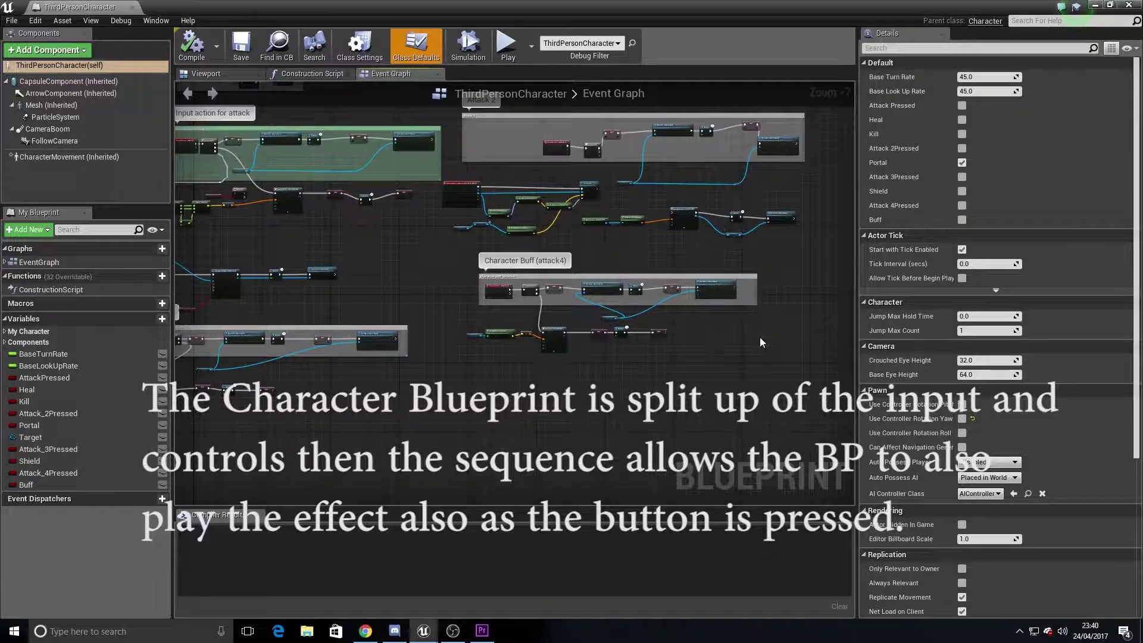
pyautogui.scroll(4, 759, 337)
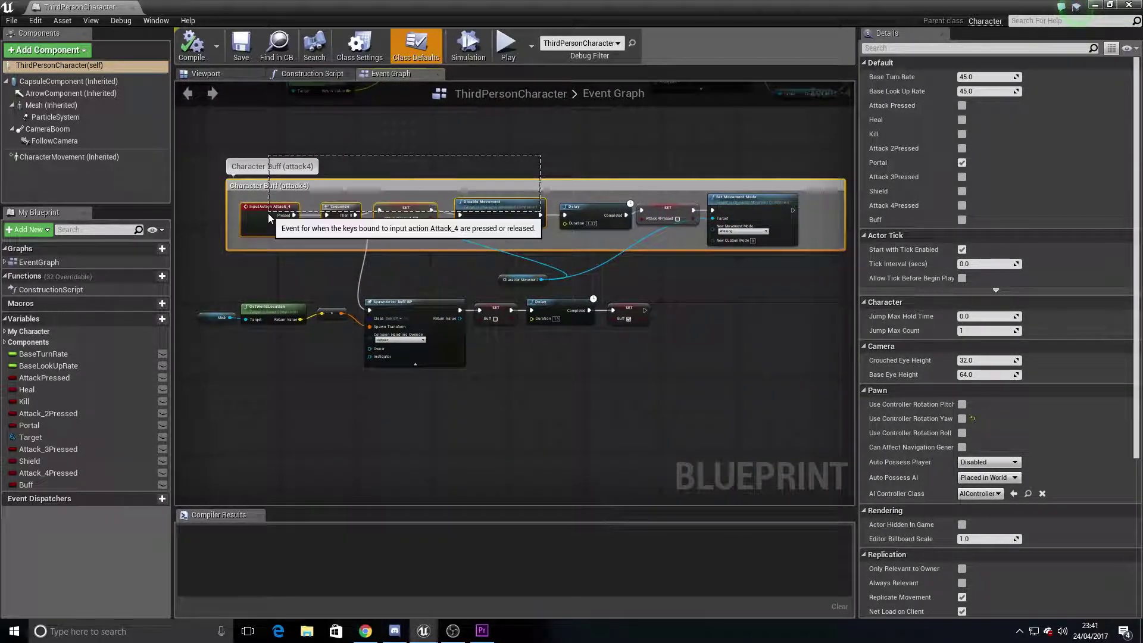
# Step: Wrap the buff-spawning nodes below the Character Buff group in an 'Effect' comment and save
pyautogui.click(310, 262)
pyautogui.moveTo(198, 304); pyautogui.dragTo(198, 306)
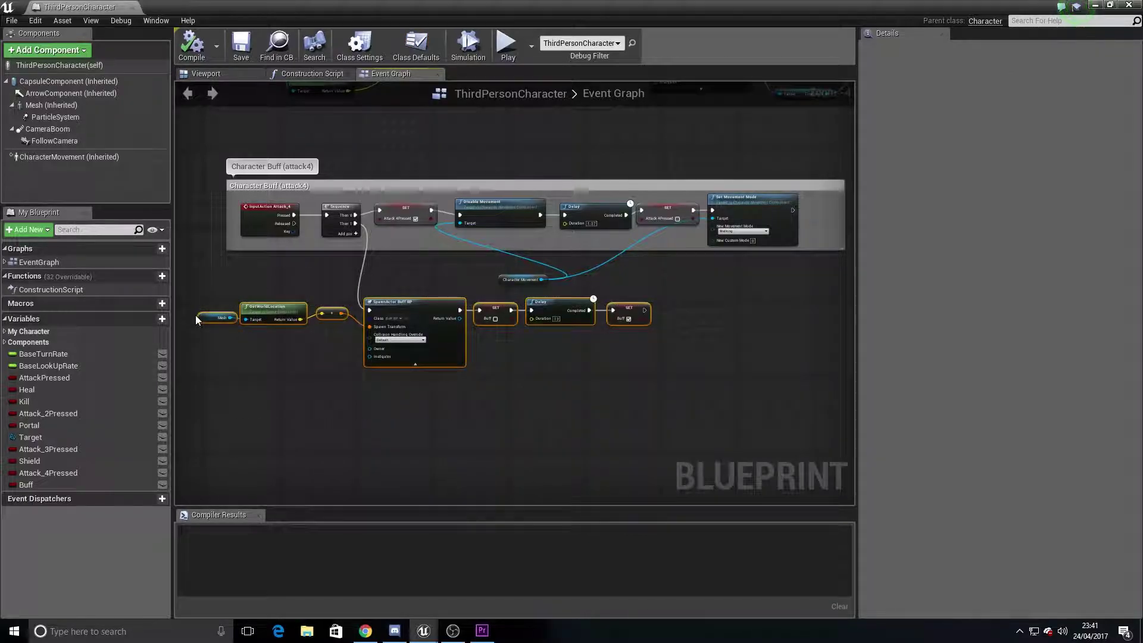
pyautogui.press('c')
pyautogui.write('Effect')
pyautogui.press('Return')
pyautogui.hotkey('ctrl', 's')
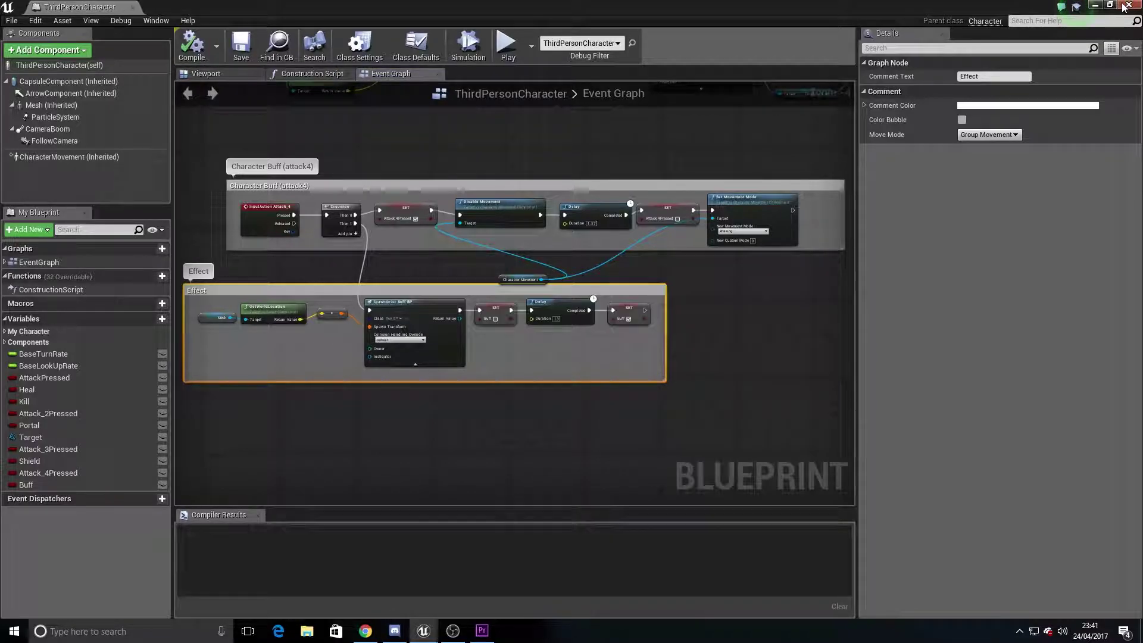
# Step: Add Effect comments around two more groups of effect nodes
pyautogui.scroll(-3, 737, 379)
pyautogui.scroll(-3, 653, 377)
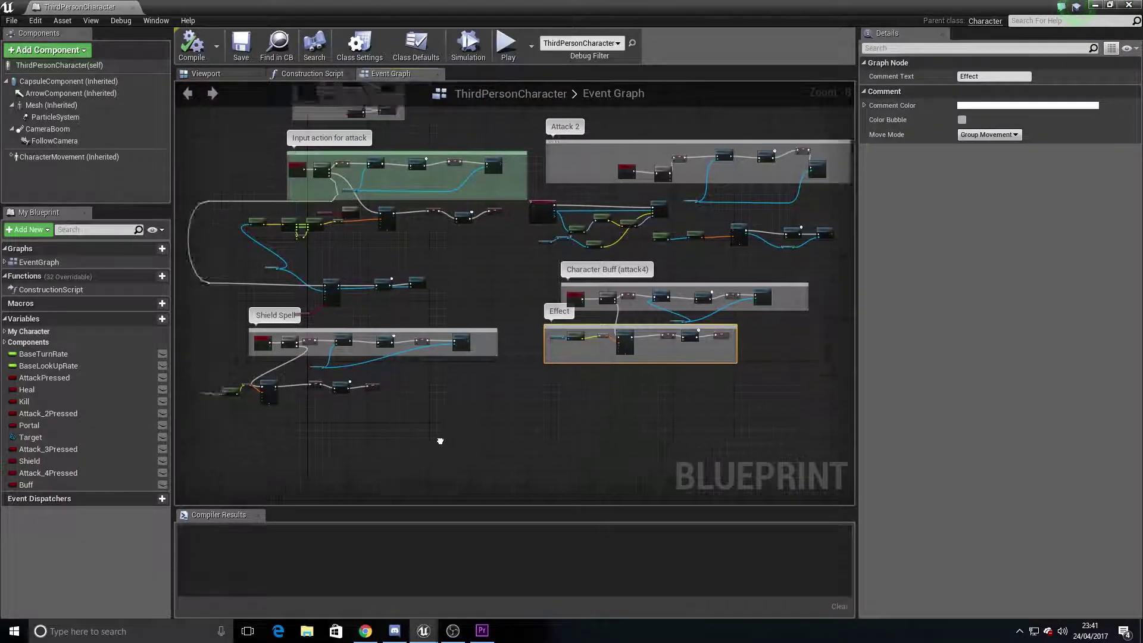
pyautogui.moveTo(499, 388); pyautogui.dragTo(304, 352)
pyautogui.press('c')
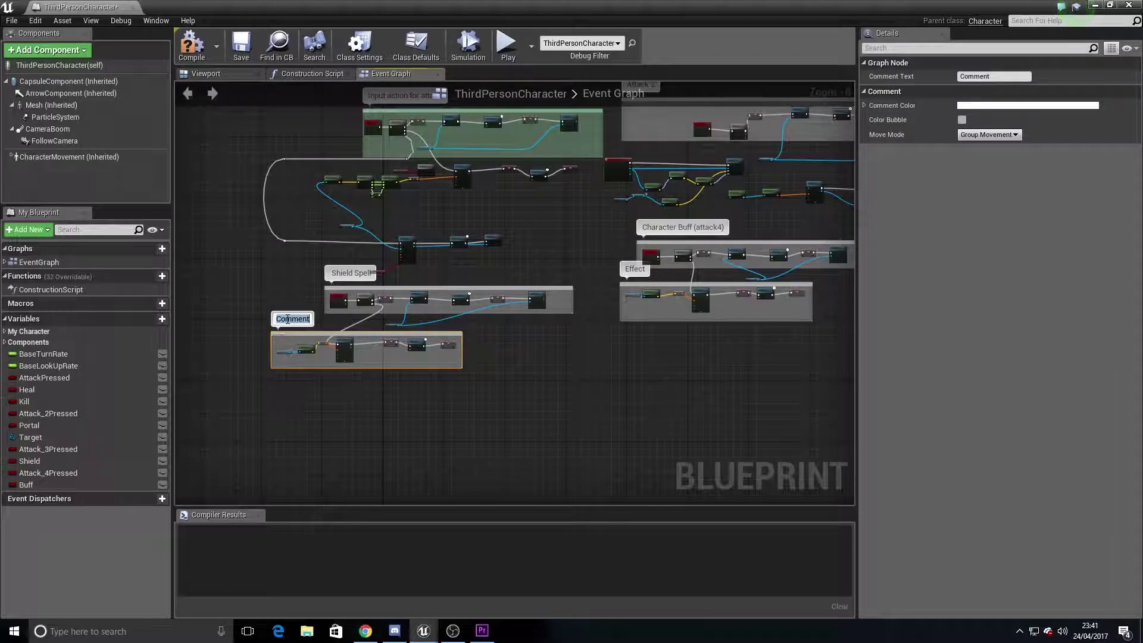
pyautogui.write('Effect')
pyautogui.click(544, 225)
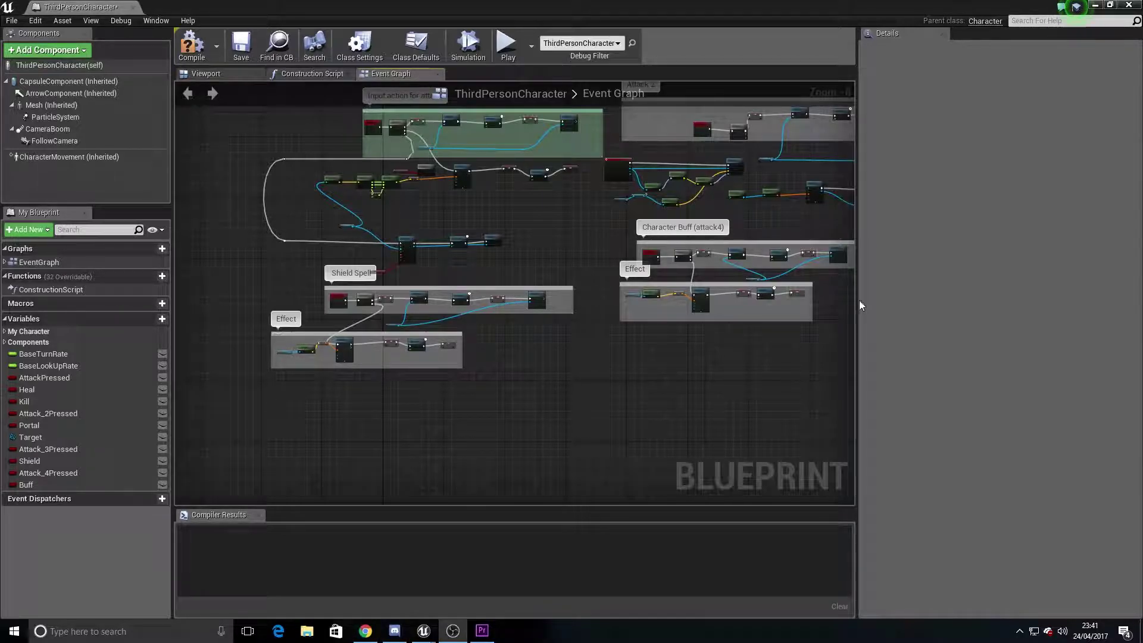
pyautogui.scroll(4, 674, 330)
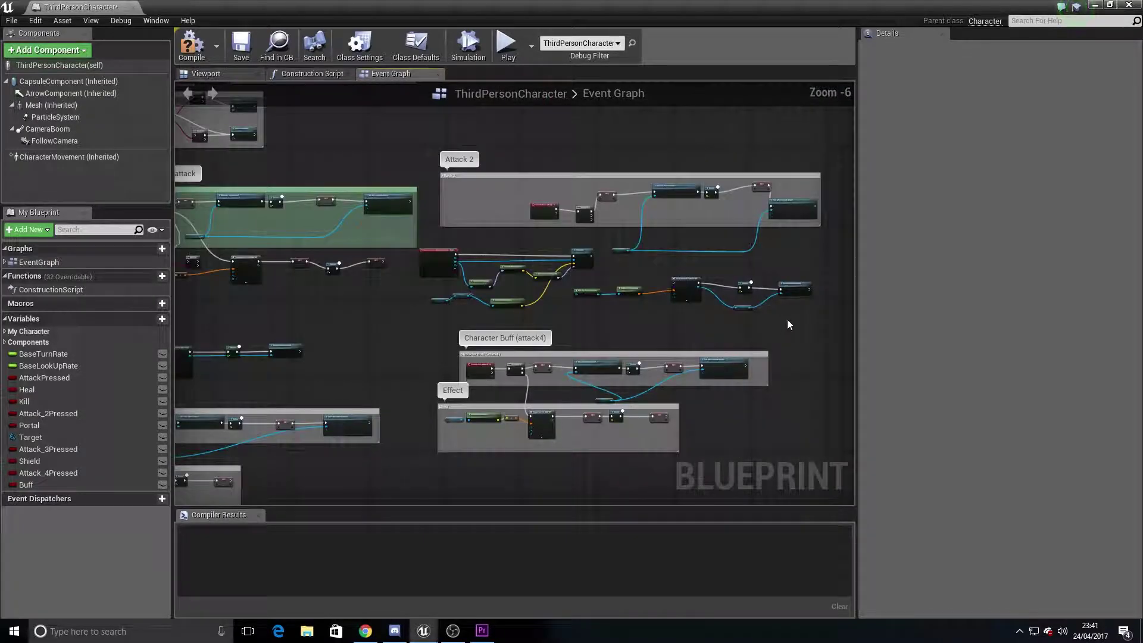
pyautogui.moveTo(784, 326); pyautogui.dragTo(422, 246)
pyautogui.press('c')
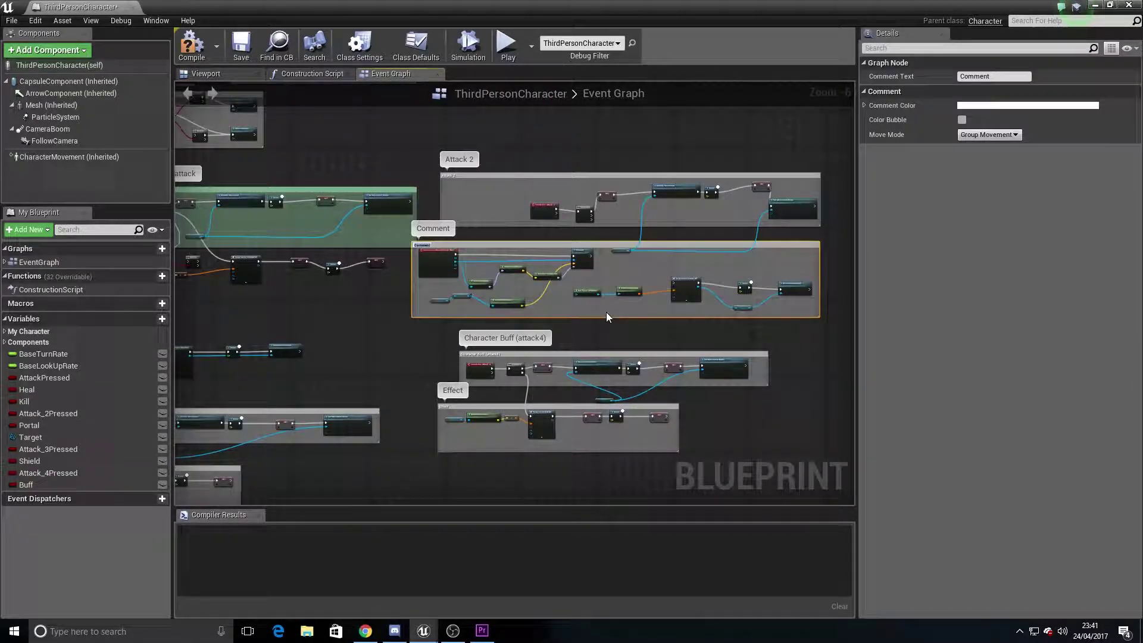
pyautogui.hotkey('ctrl', 'z')
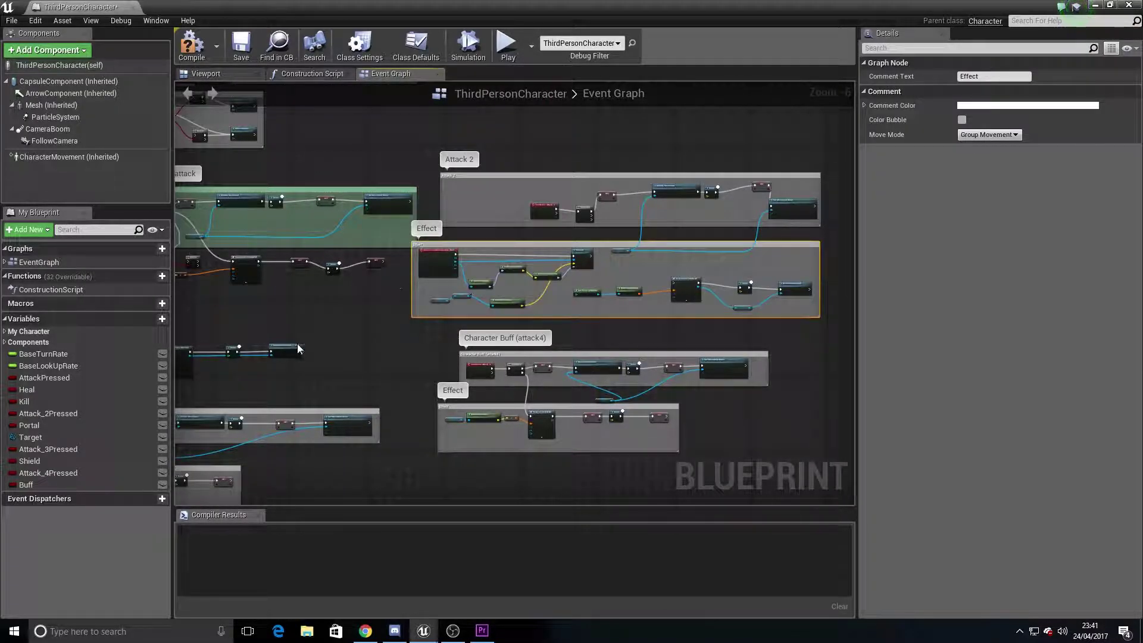
# Step: Comment the remaining uncommented effect nodes, then compile and save the blueprint
pyautogui.moveTo(328, 296); pyautogui.dragTo(530, 291, button='right')
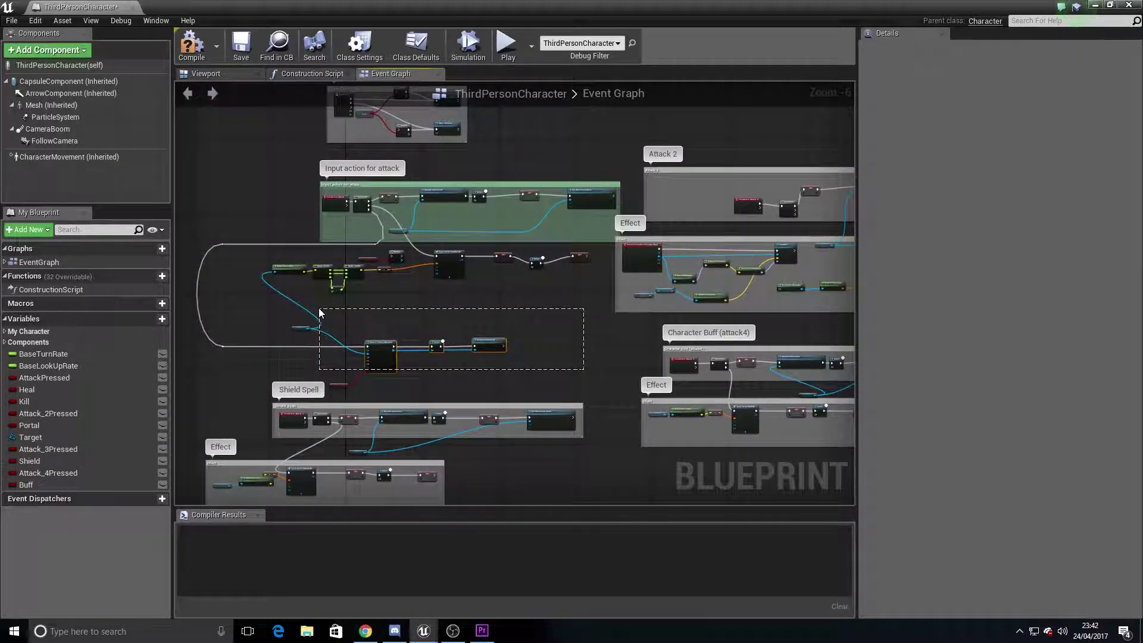
pyautogui.moveTo(318, 347); pyautogui.dragTo(480, 349)
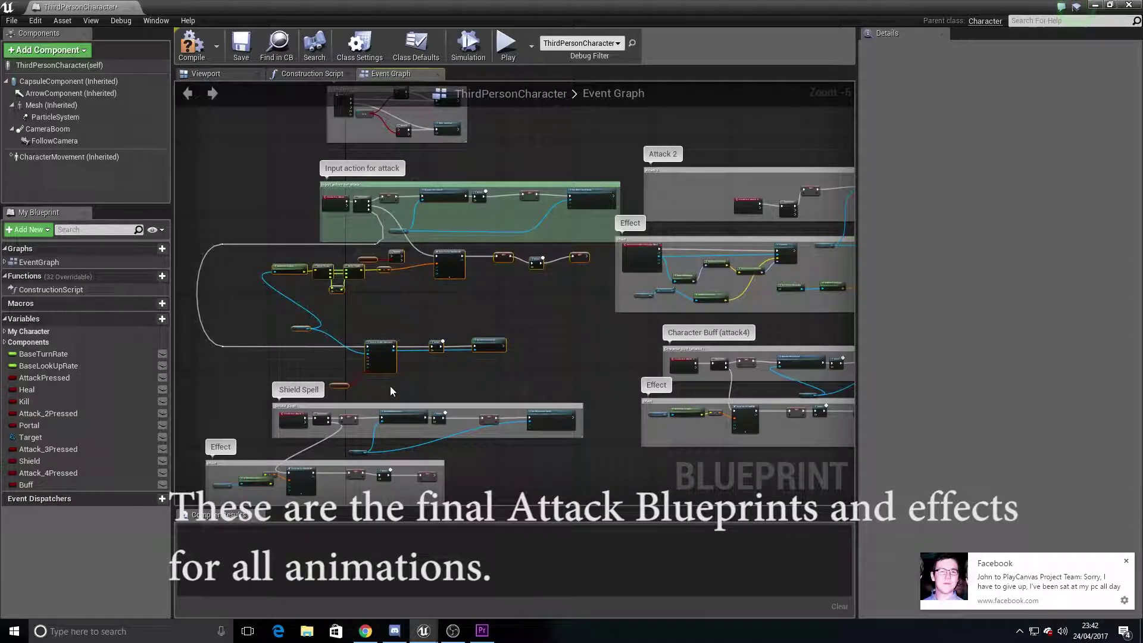
pyautogui.press('c')
pyautogui.write('Effect')
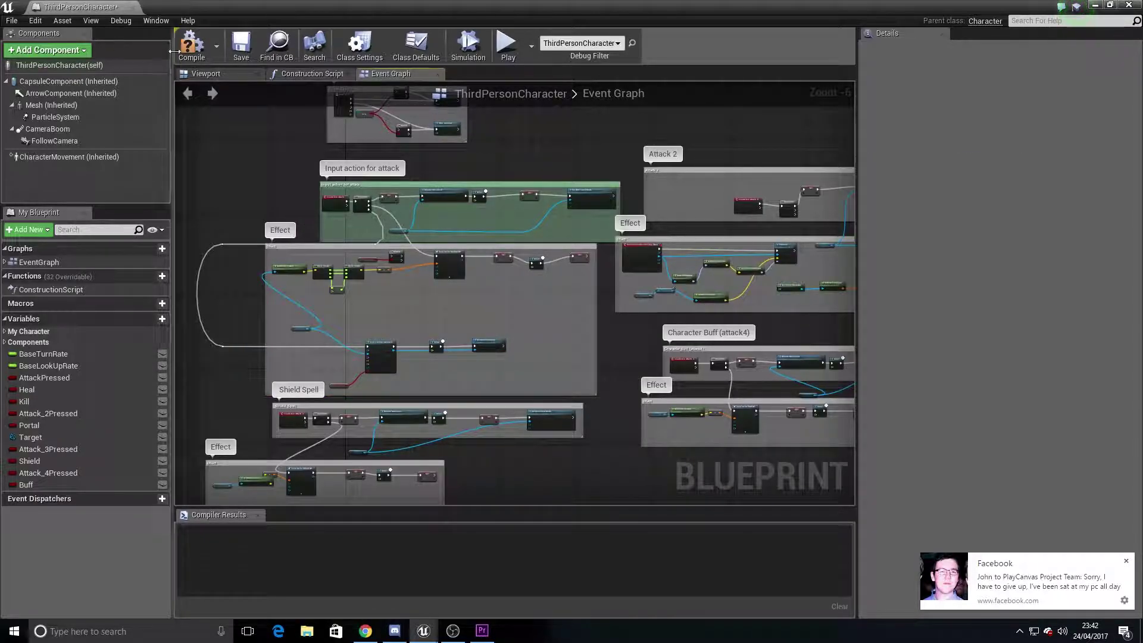
pyautogui.click(191, 44)
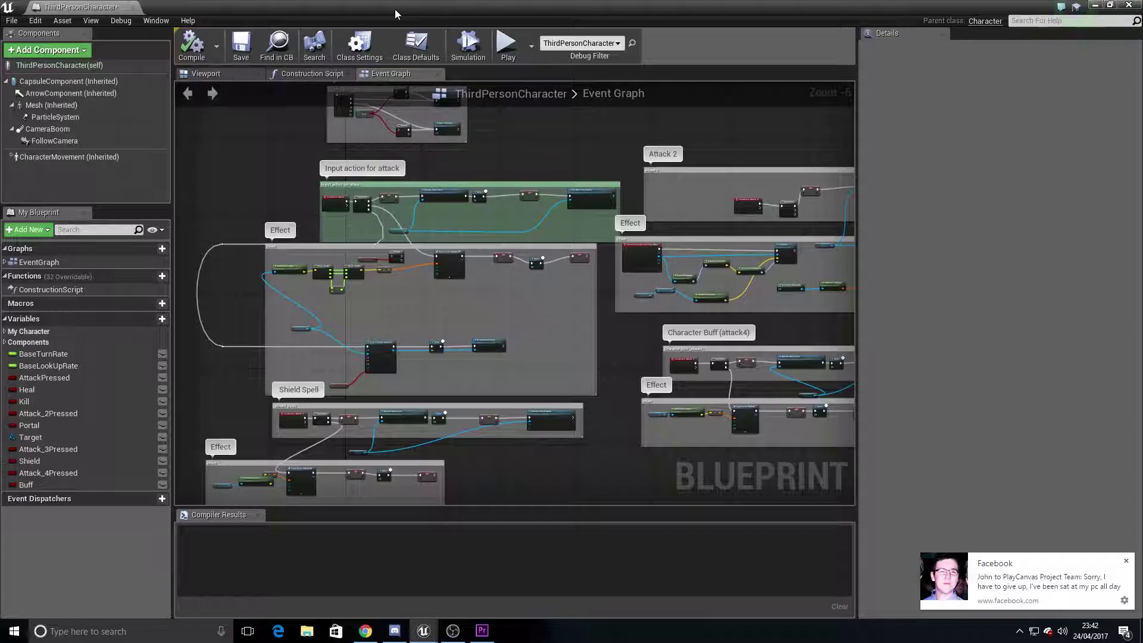
pyautogui.click(241, 45)
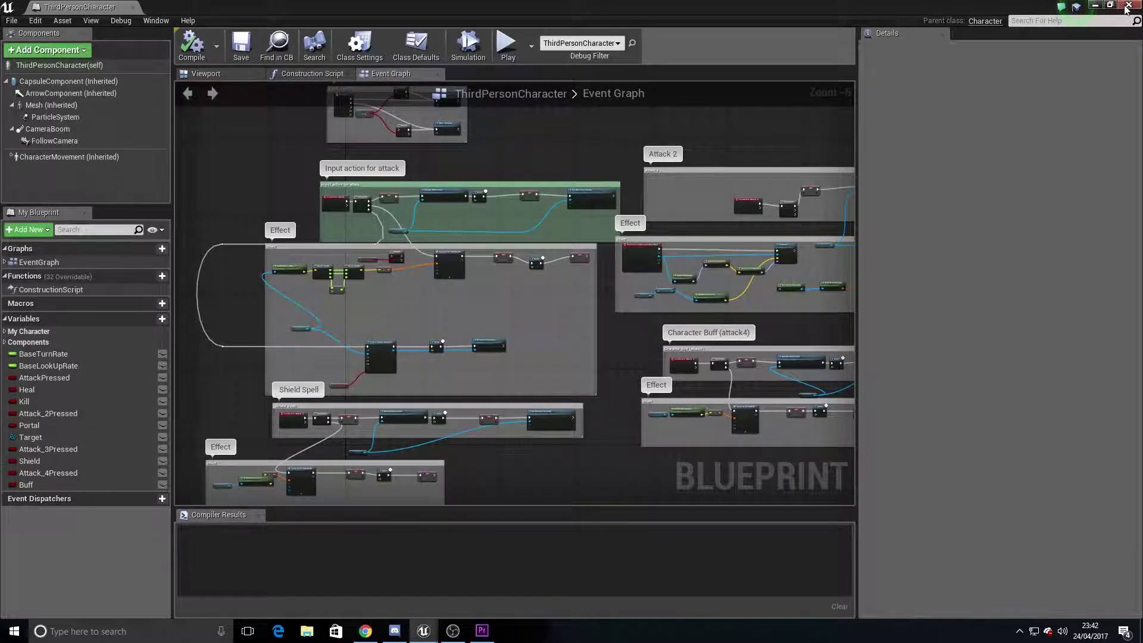
# Step: Close the blueprint editor and browse the folder tree to EvilMagician's Animations folder
pyautogui.click(1129, 5)
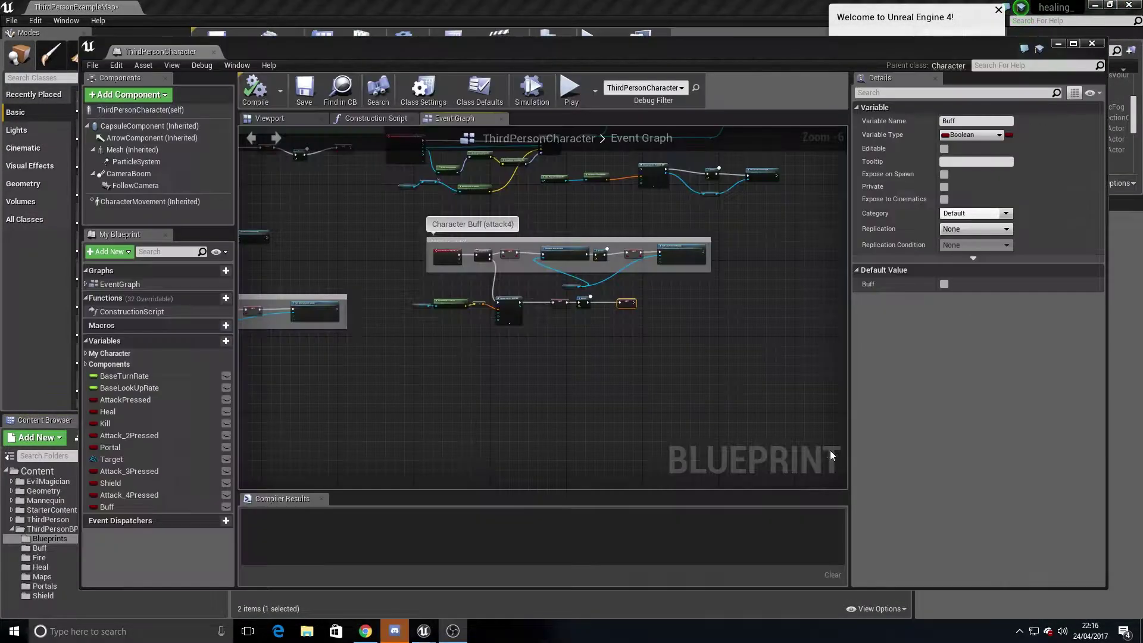
pyautogui.moveTo(766, 391); pyautogui.dragTo(682, 395, button='right')
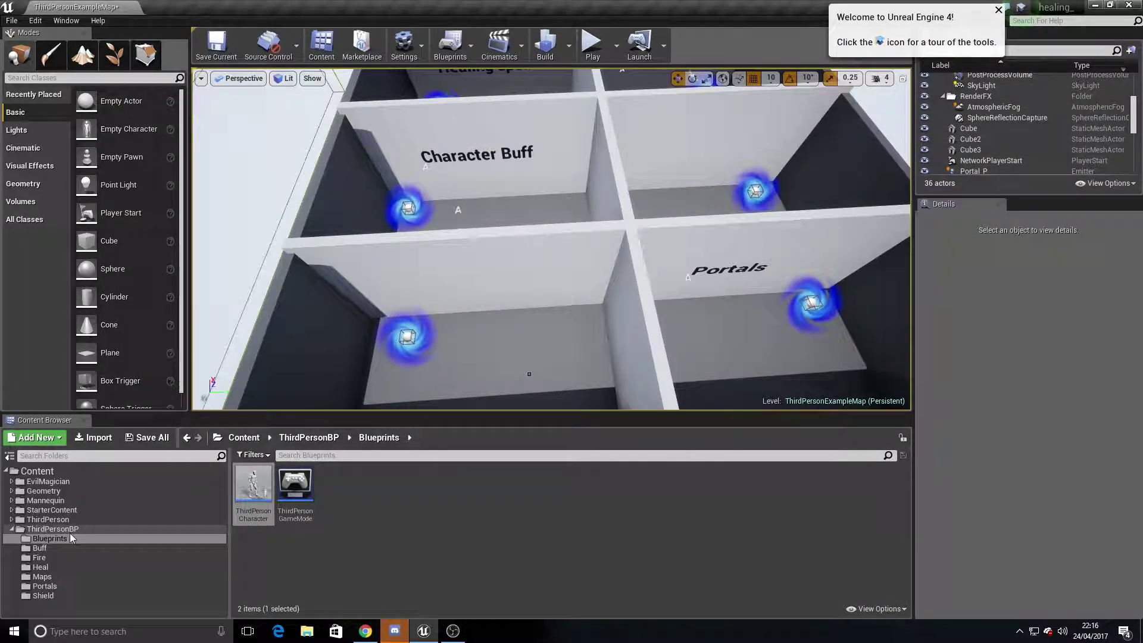
pyautogui.press('Up')
pyautogui.press('Up')
pyautogui.press('Up')
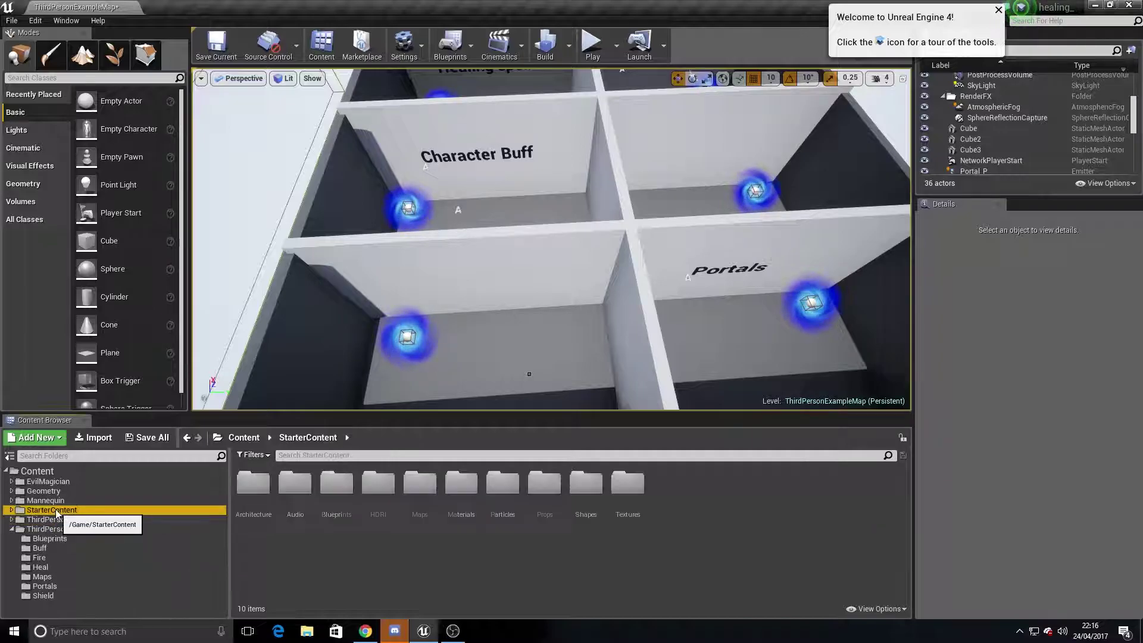
pyautogui.press('Up')
pyautogui.press('Right')
pyautogui.press('Down')
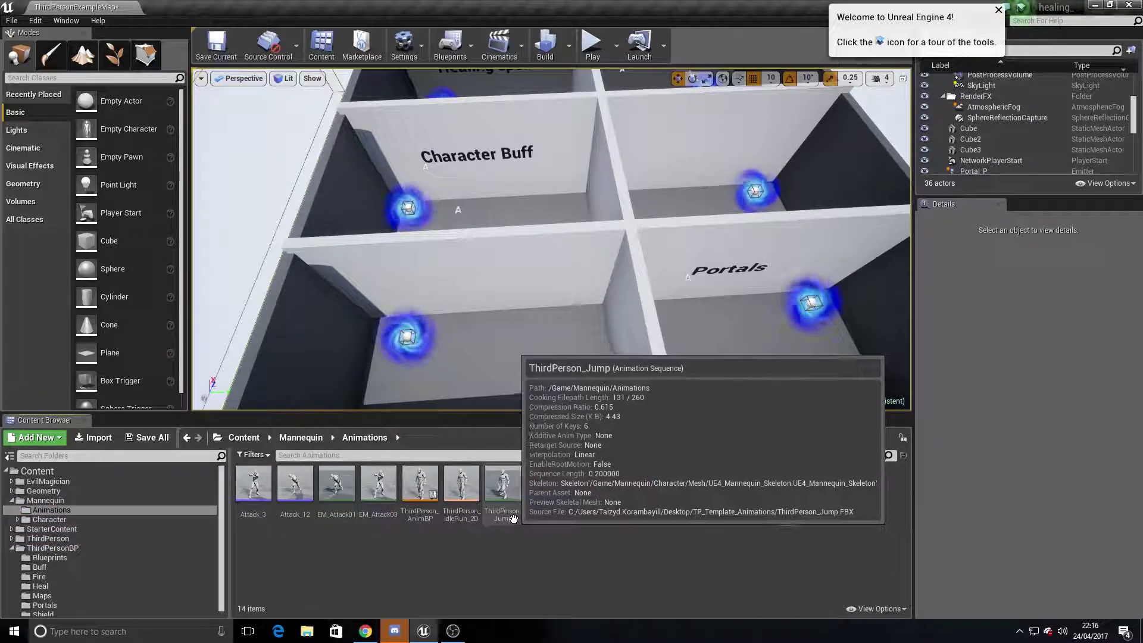
pyautogui.press('Up')
pyautogui.press('Up')
pyautogui.press('Up')
pyautogui.press('Right')
pyautogui.press('Down')
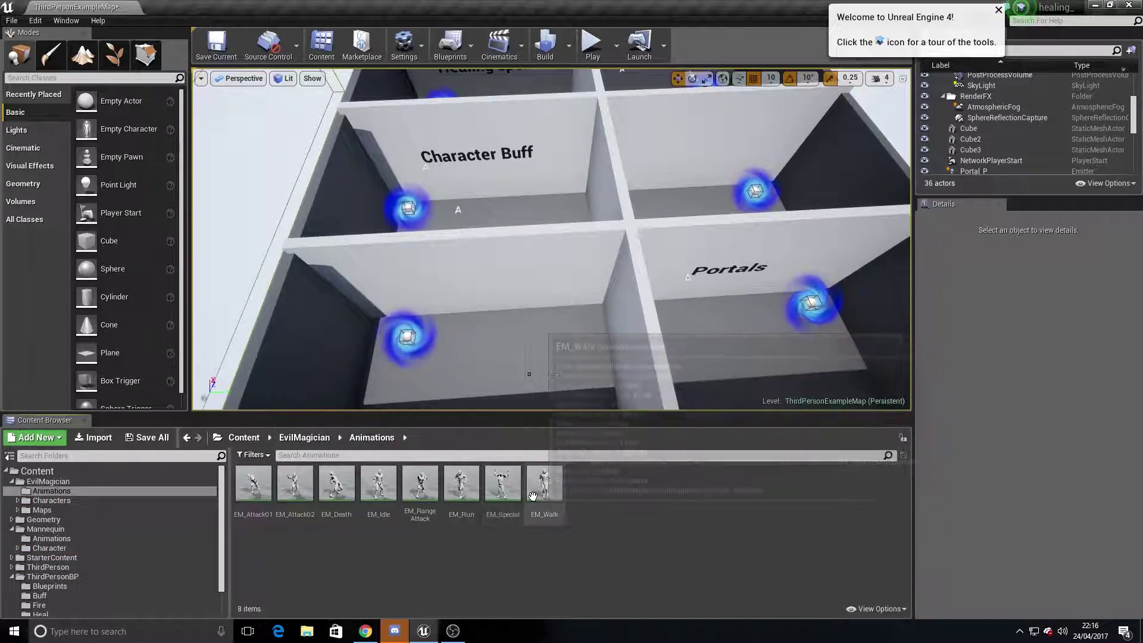
pyautogui.press('Down')
pyautogui.press('Down')
pyautogui.press('Down')
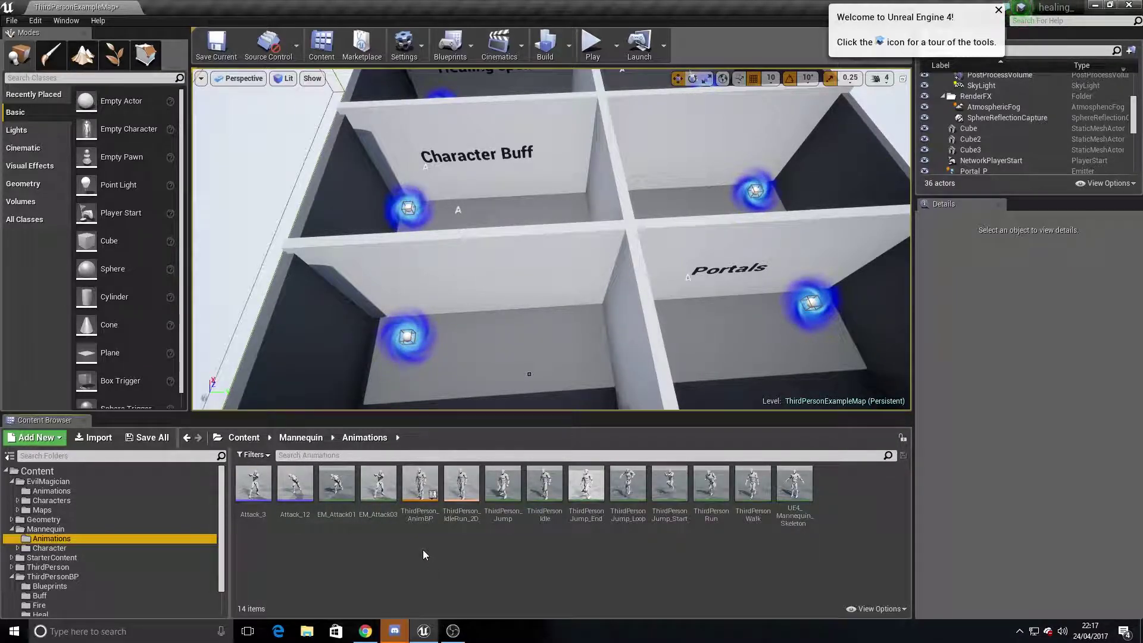
pyautogui.press('Up')
pyautogui.press('Up')
pyautogui.press('Up')
pyautogui.press('Down')
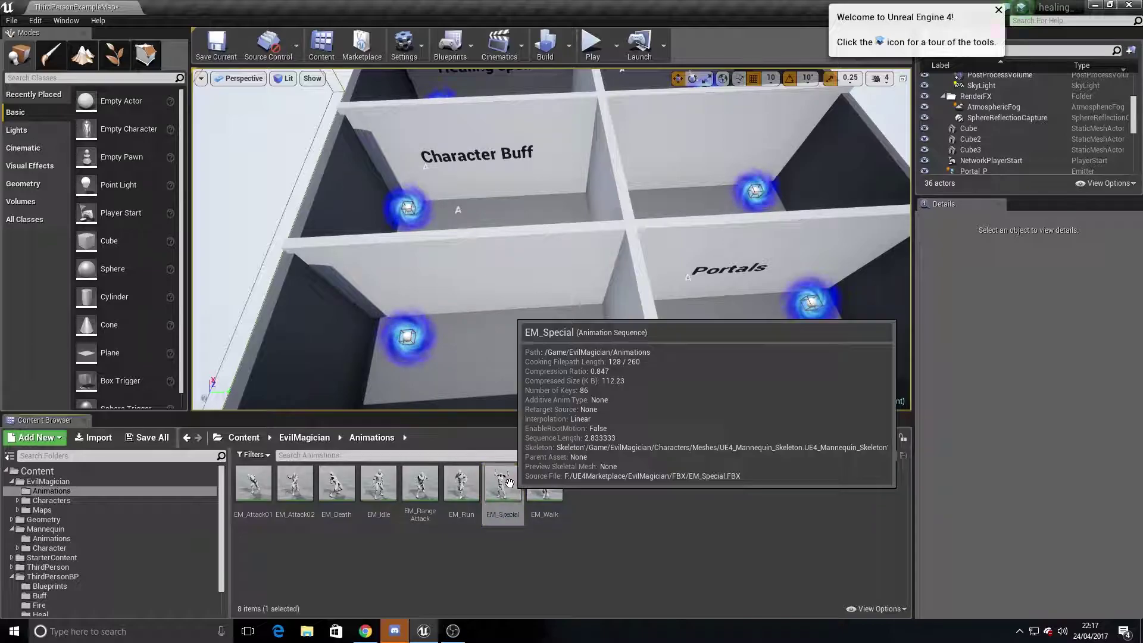
# Step: Duplicate and retarget EM_Special onto UE4_Mannequin_Skeleton, creating EM_Special2
pyautogui.rightClick(506, 486)
pyautogui.click(684, 355)
pyautogui.click(501, 448)
pyautogui.click(309, 229)
pyautogui.click(412, 466)
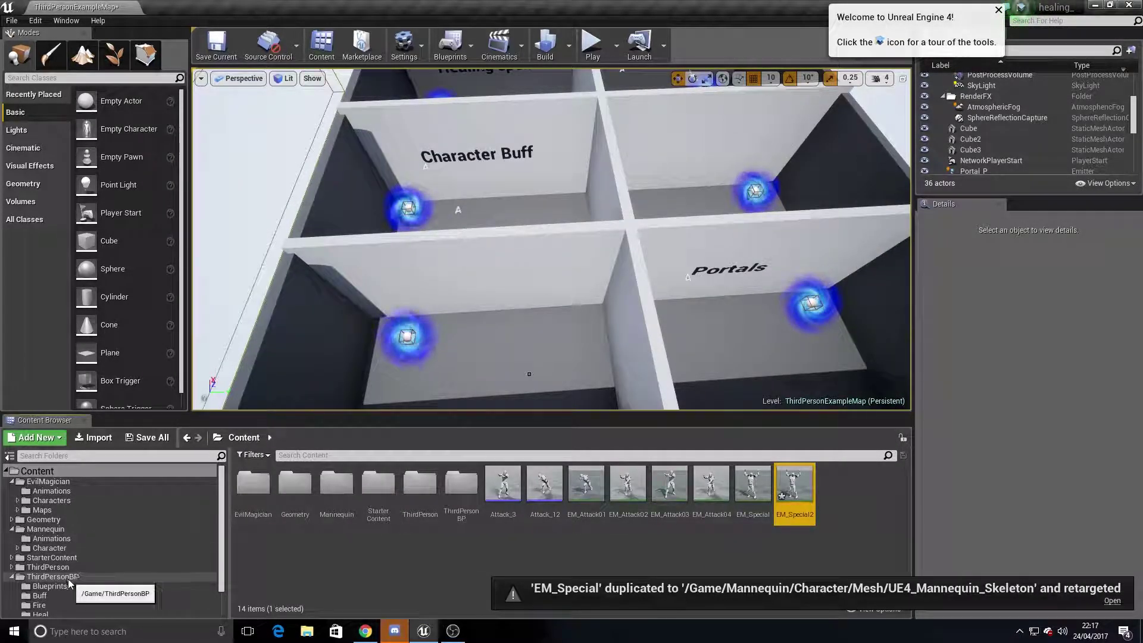
pyautogui.click(181, 537)
# Step: Open ThirdPerson_AnimBP and add an EM_Attack04 state beside EM_Attack02 in the state machine
pyautogui.doubleClick(420, 485)
pyautogui.moveTo(771, 349)
pyautogui.mouseDown(button='right')
pyautogui.moveTo(736, 338)
pyautogui.moveTo(755, 376)
pyautogui.mouseUp(button='right')
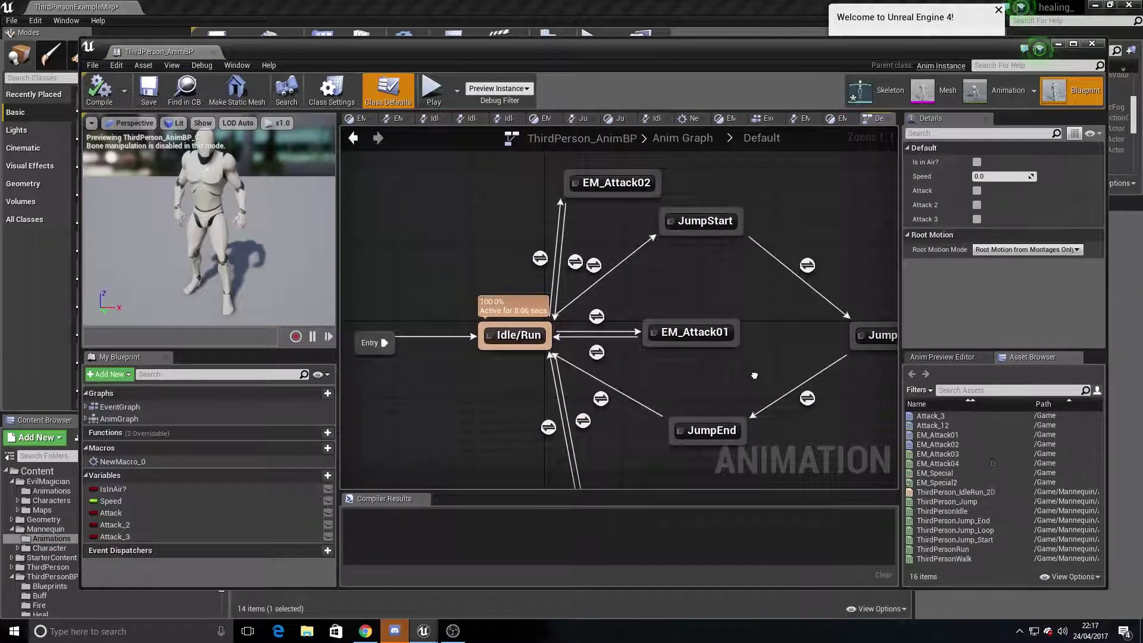
pyautogui.rightClick(472, 194)
pyautogui.click(495, 224)
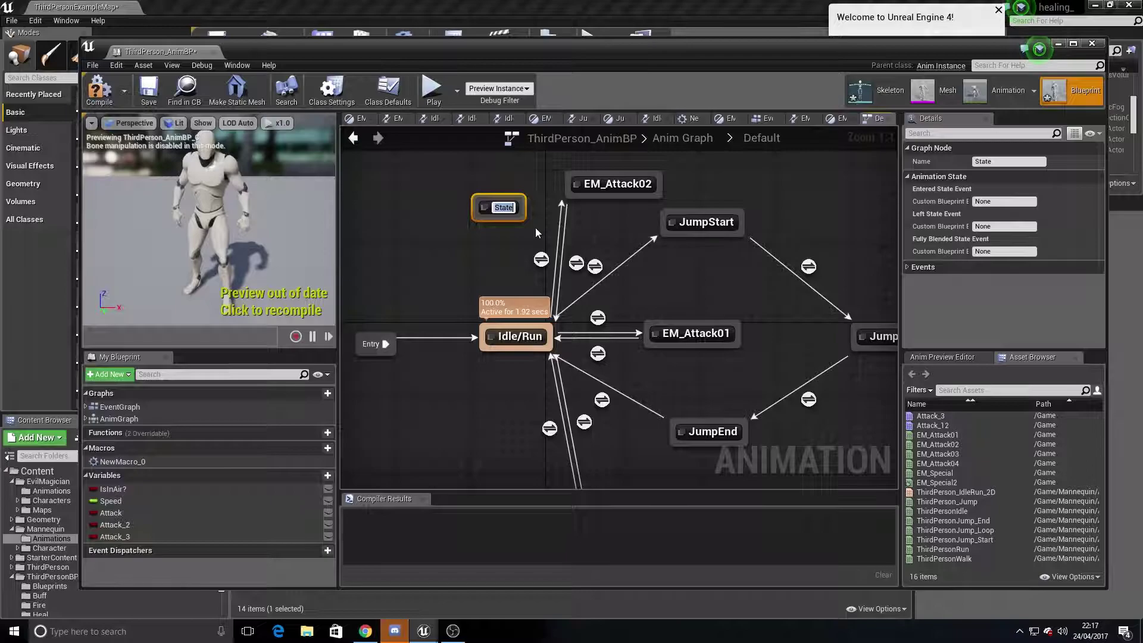
pyautogui.write('EM_Attack')
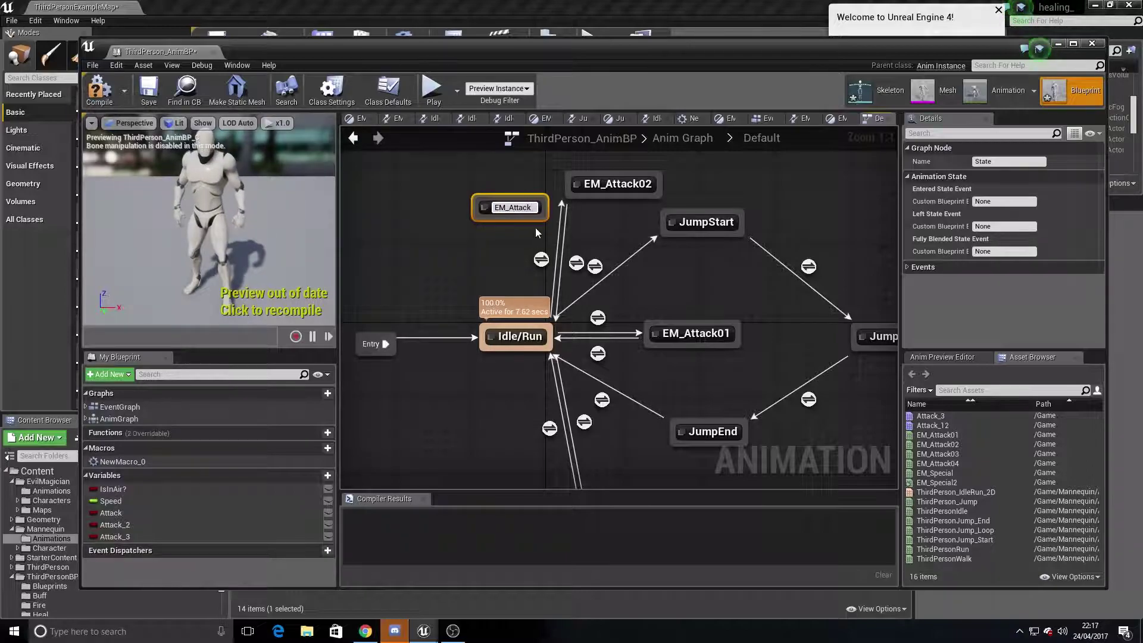
pyautogui.write('04')
pyautogui.press('Return')
pyautogui.moveTo(536, 214); pyautogui.dragTo(485, 185)
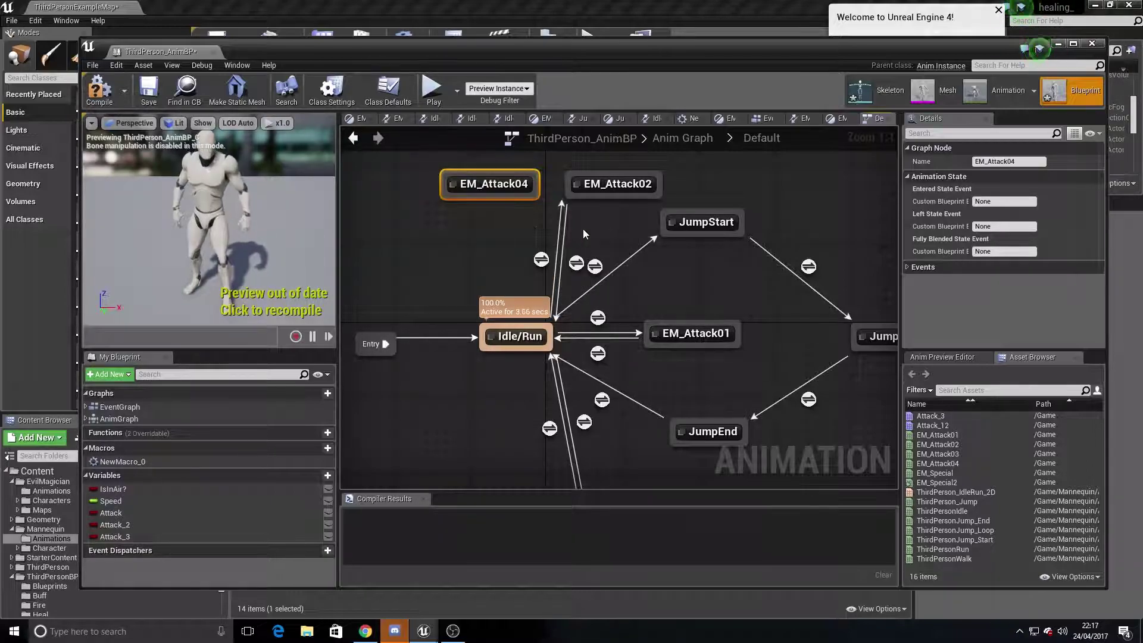
pyautogui.moveTo(583, 228); pyautogui.dragTo(621, 240, button='right')
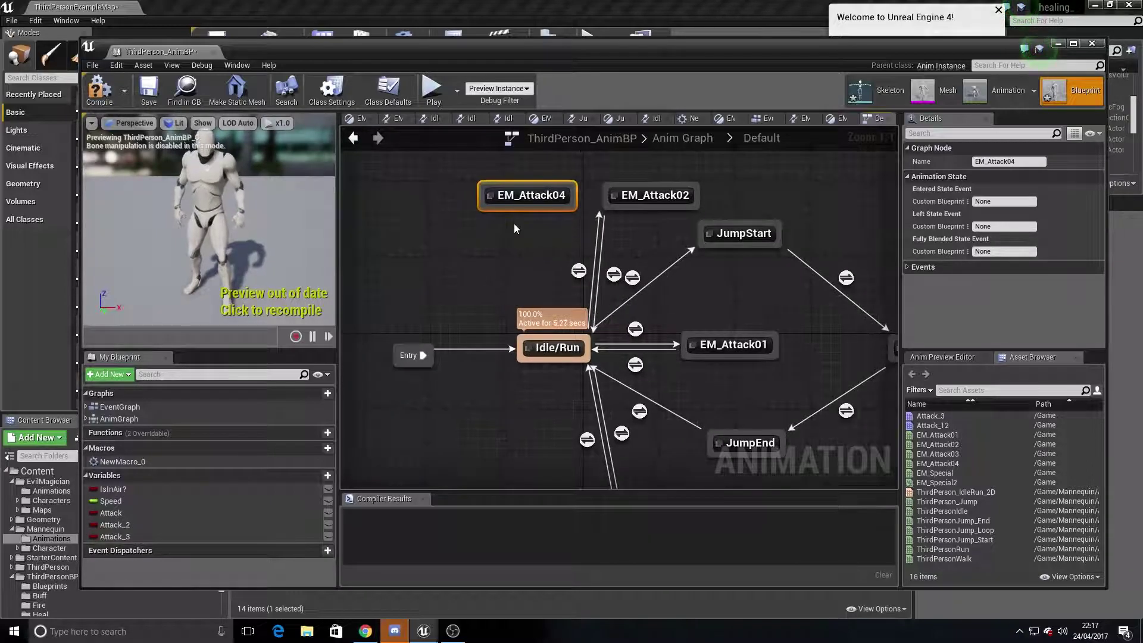
# Step: Create a new blueprint variable named Attack_4
pyautogui.click(327, 476)
pyautogui.write('Attack_4')
pyautogui.press('Return')
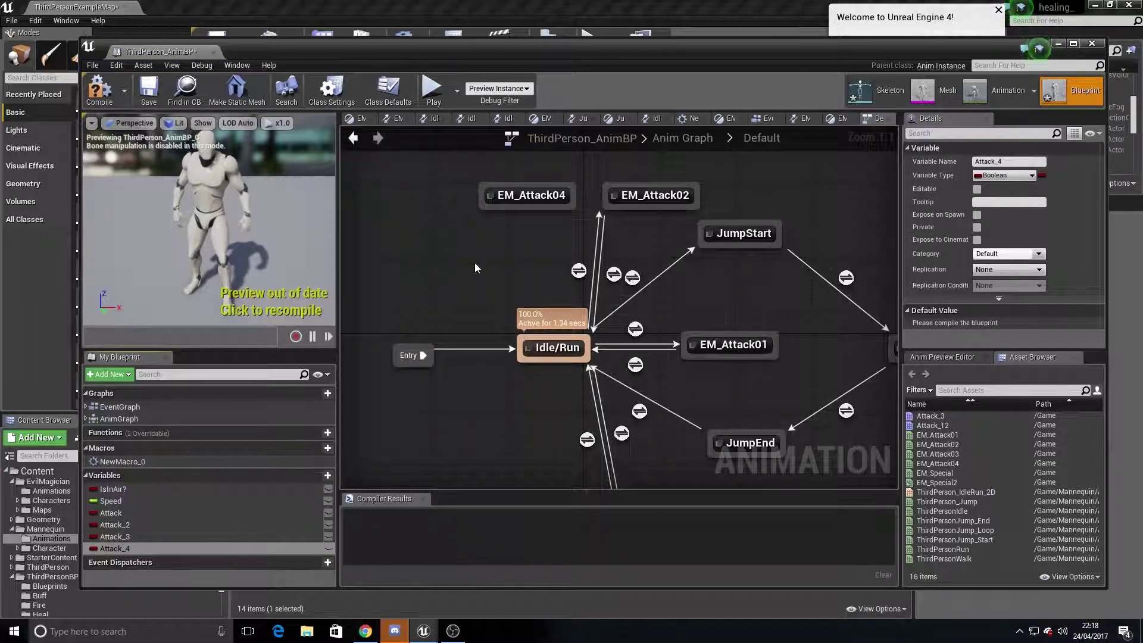
# Step: Add an EM_Attack04 to Idle/Run transition whose rule is NOT Attack 4
pyautogui.moveTo(533, 209); pyautogui.dragTo(532, 324)
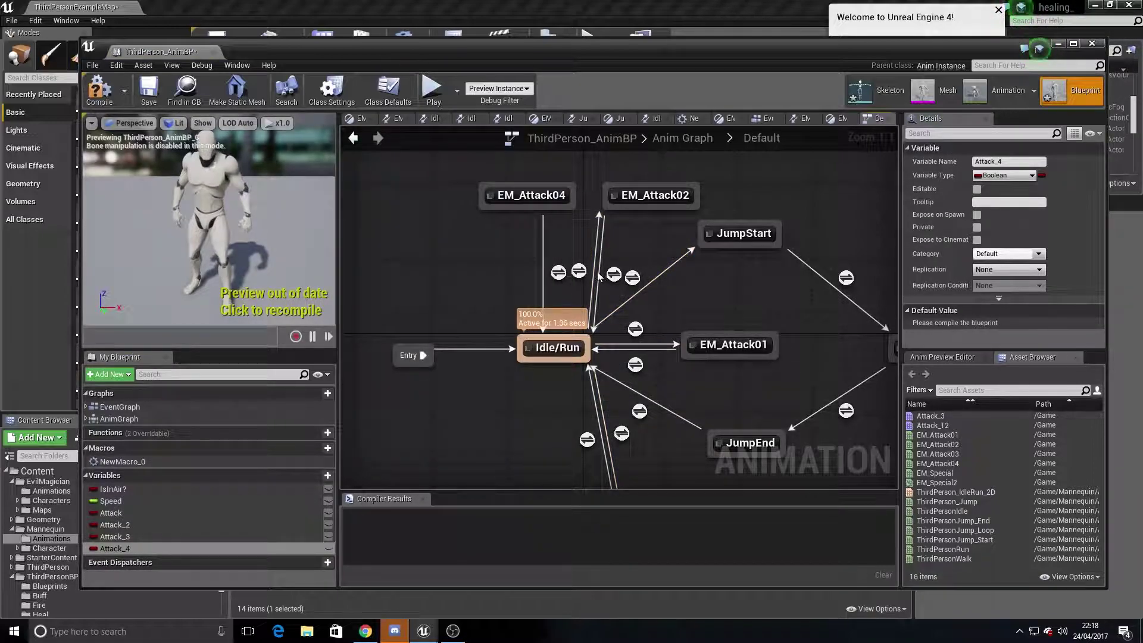
pyautogui.doubleClick(558, 273)
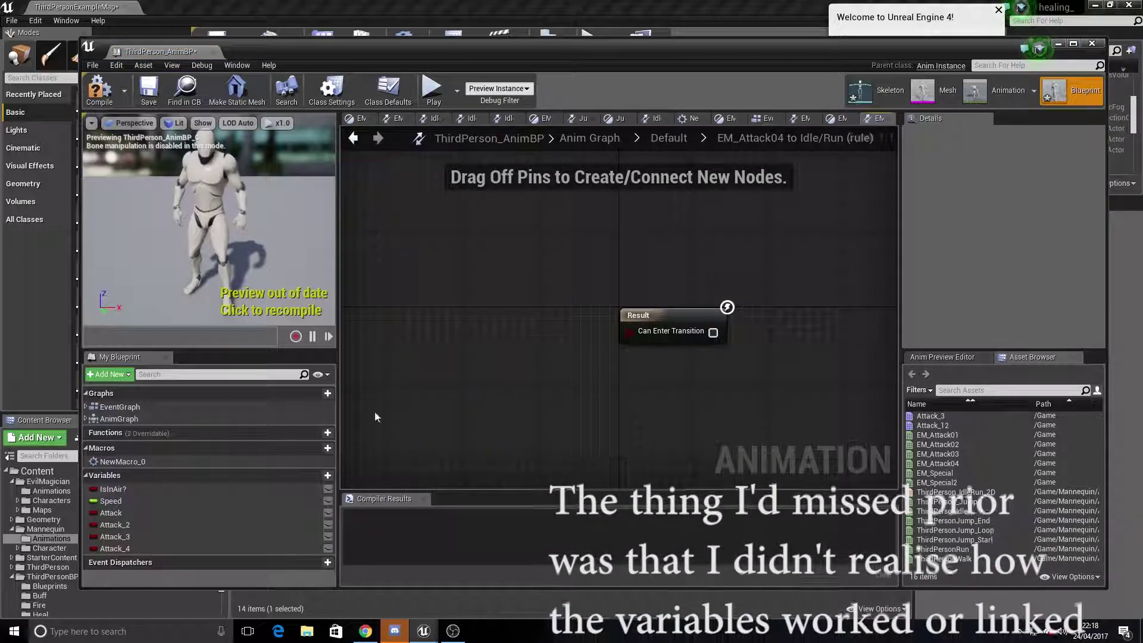
pyautogui.moveTo(413, 334); pyautogui.dragTo(452, 333)
pyautogui.click(477, 341)
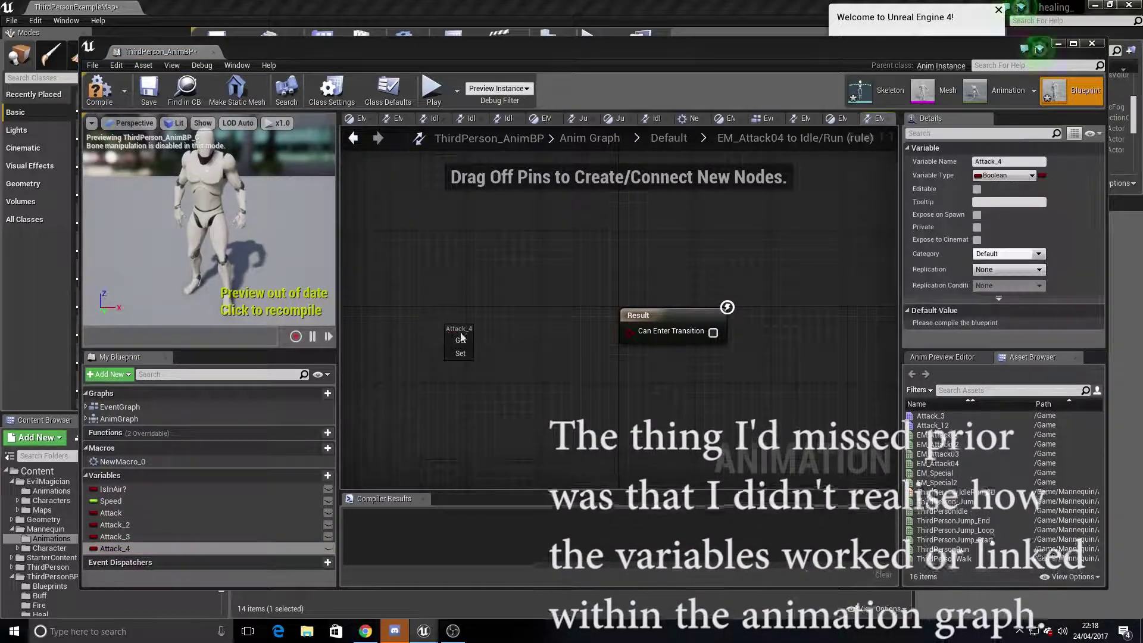
pyautogui.moveTo(523, 336); pyautogui.dragTo(556, 348)
pyautogui.write('not')
pyautogui.press('Return')
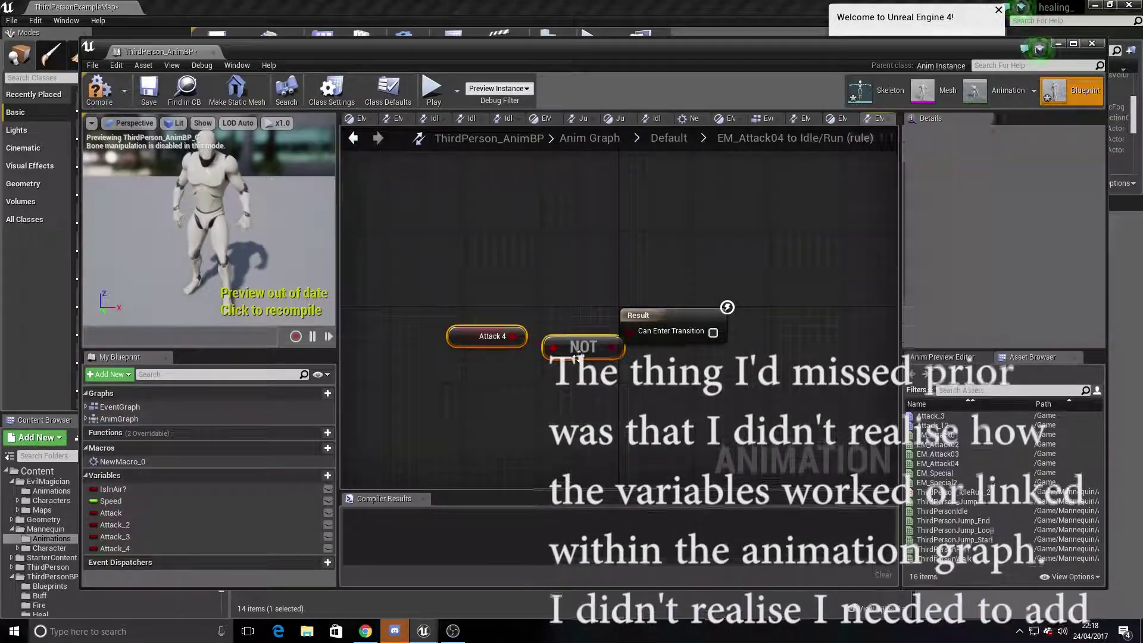
# Step: Set up the Idle/Run to EM_Attack04 transition rule on Attack 4
pyautogui.click(662, 141)
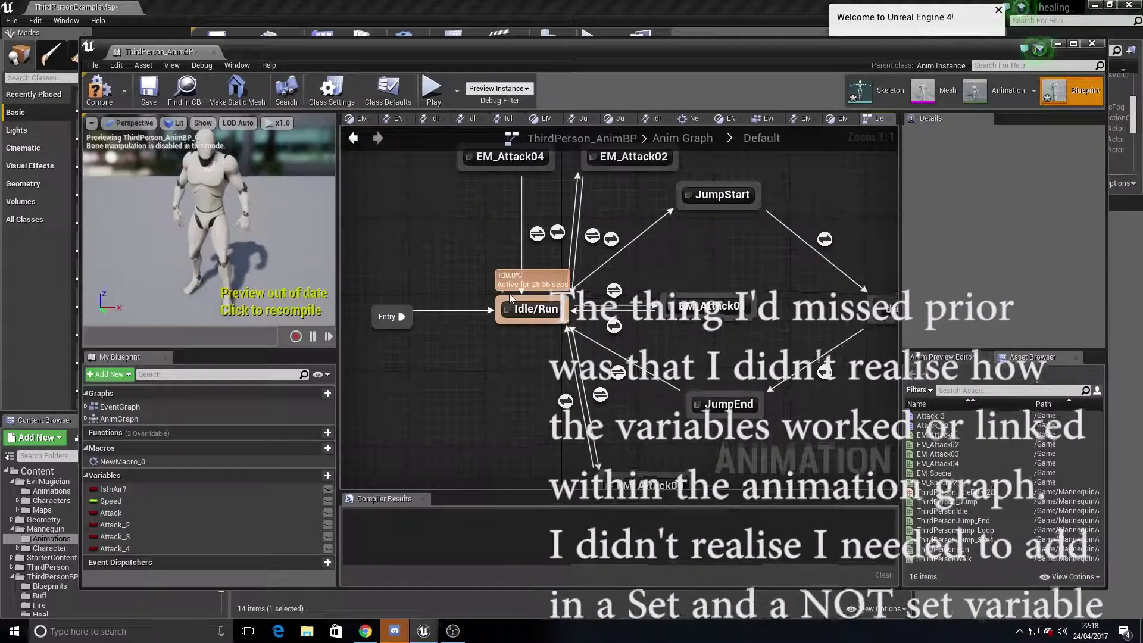
pyautogui.click(514, 164)
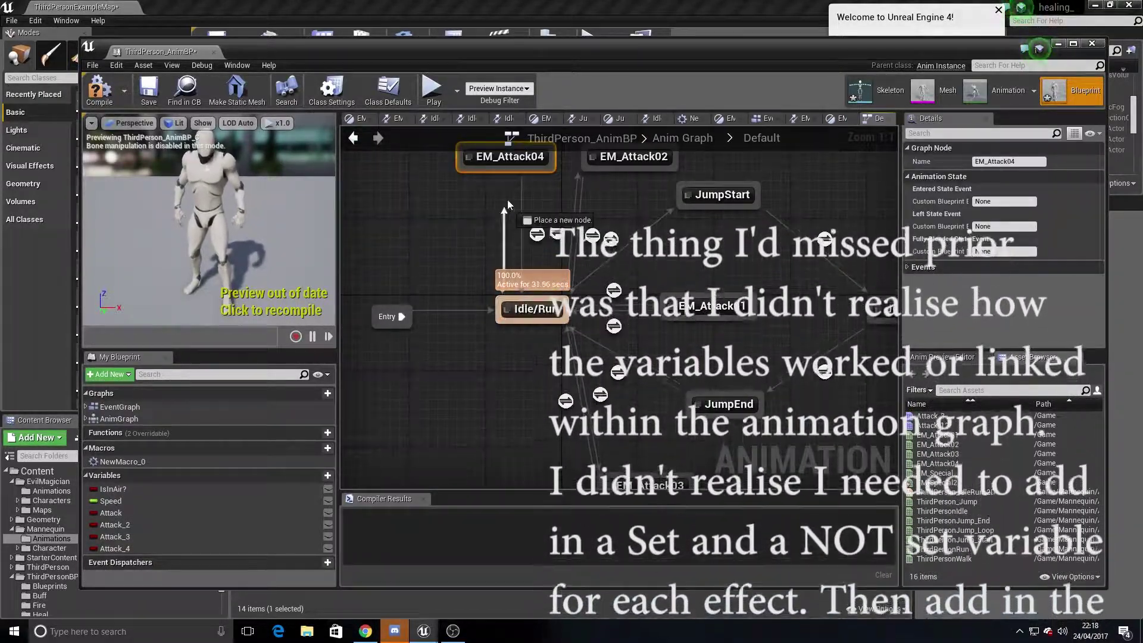
pyautogui.doubleClick(506, 235)
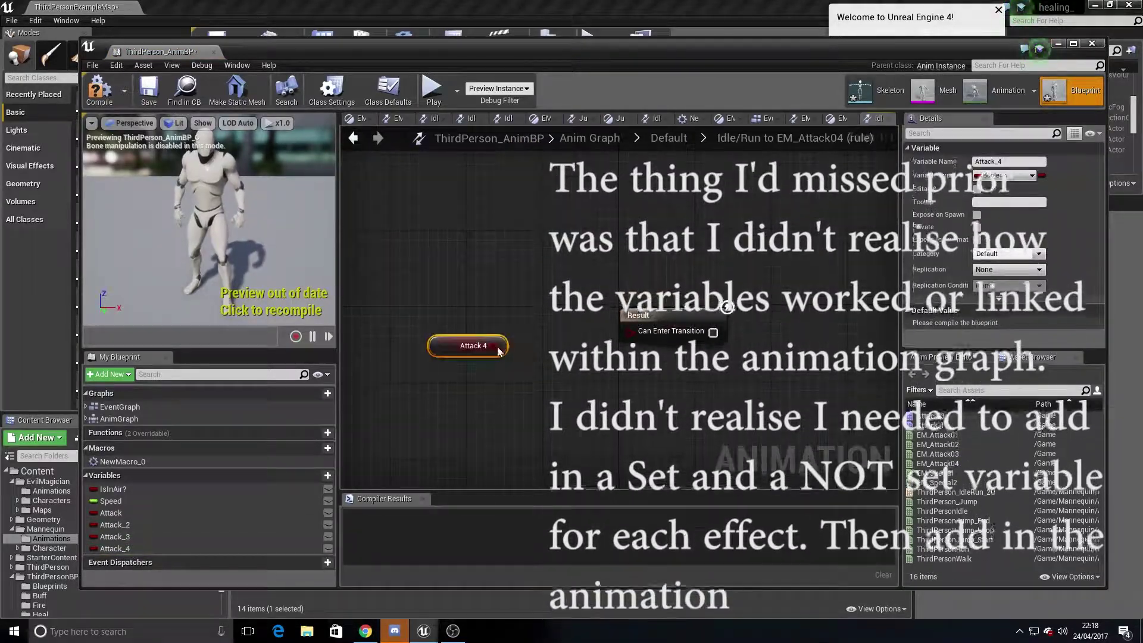
pyautogui.click(668, 139)
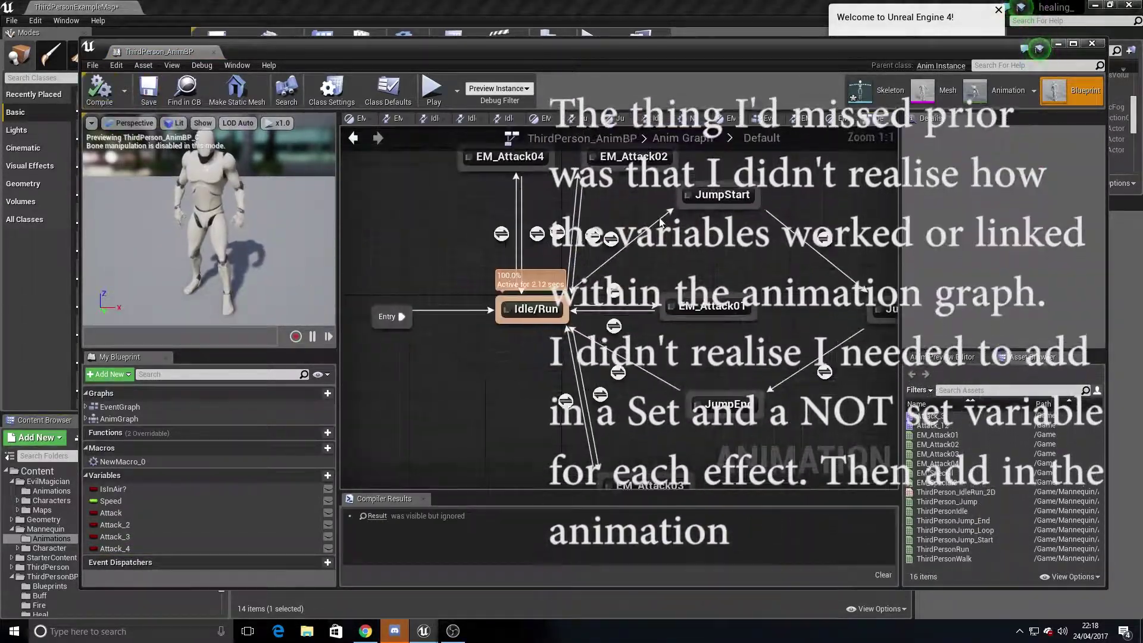
# Step: Make EM_Attack04 play EM_Special, then compile and close the animation blueprint
pyautogui.doubleClick(508, 164)
pyautogui.moveTo(934, 472)
pyautogui.mouseDown()
pyautogui.moveTo(470, 345)
pyautogui.moveTo(637, 366)
pyautogui.mouseUp()
pyautogui.click(100, 90)
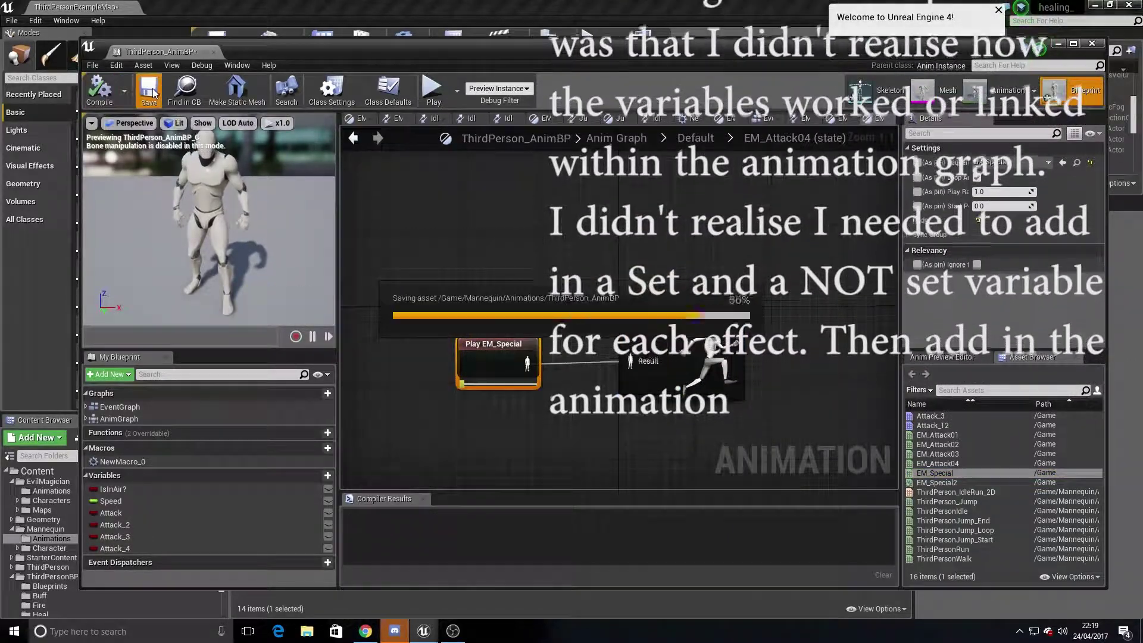
pyautogui.click(1078, 44)
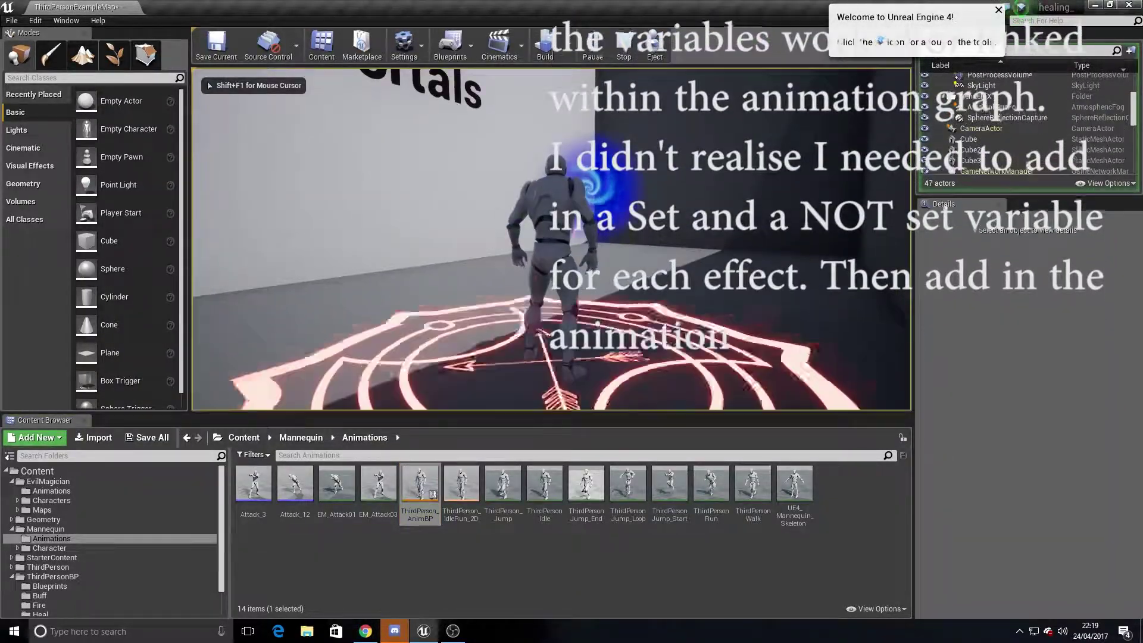
# Step: Walk the character in the test play, stop it, and return to the top-level Anim Graph
pyautogui.press('w')
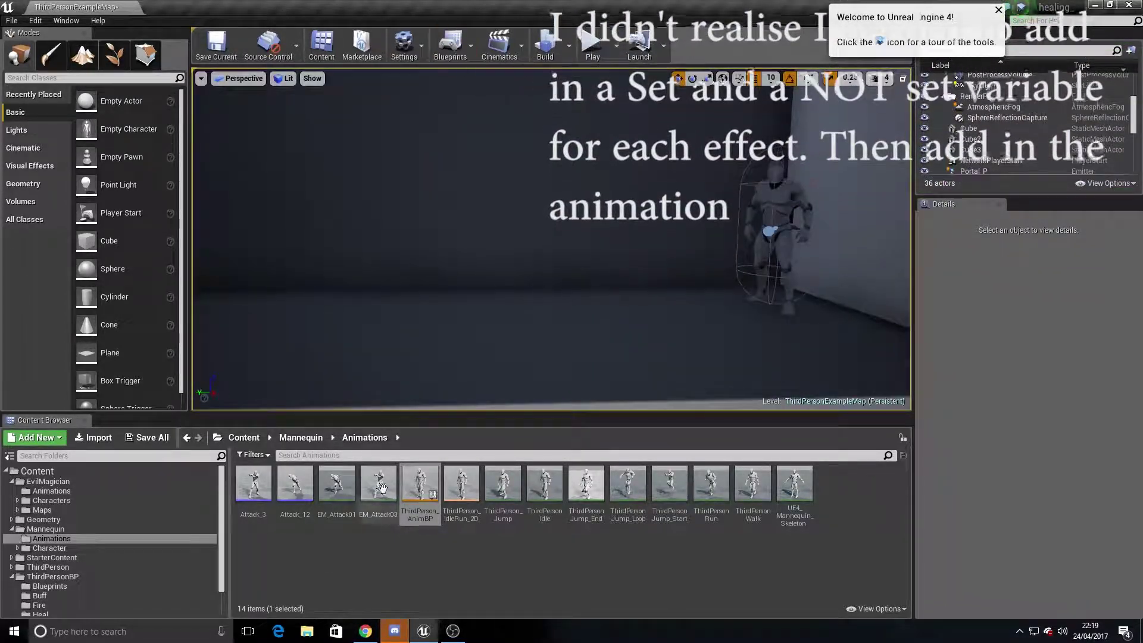
pyautogui.press('Escape')
pyautogui.click(613, 138)
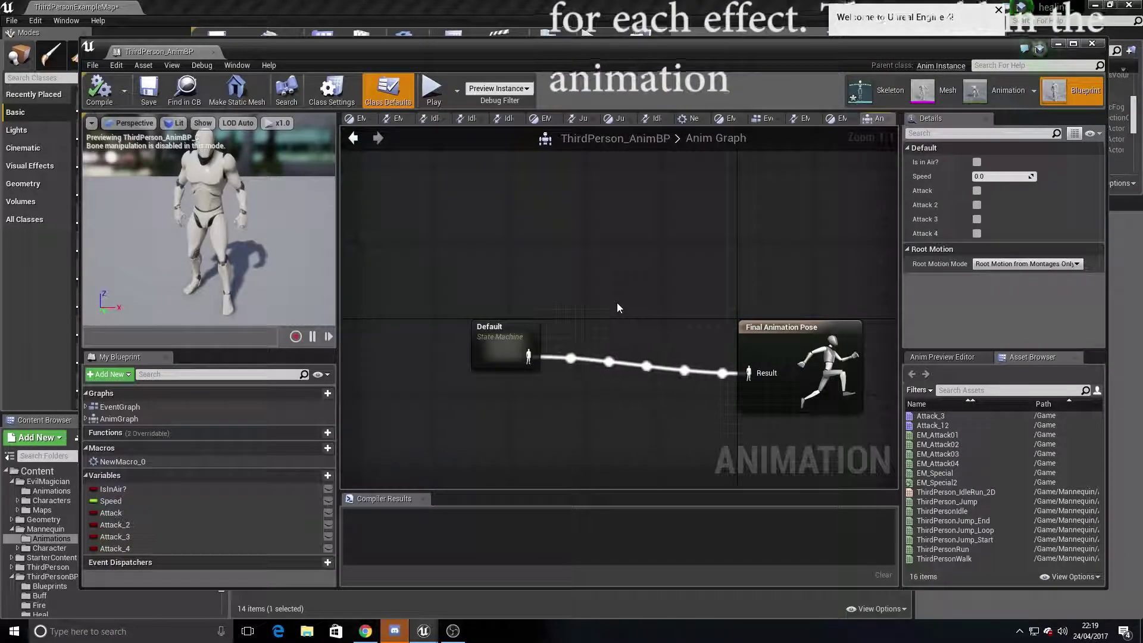
# Step: Add a Set Attack 4 node to the Event Graph
pyautogui.click(765, 118)
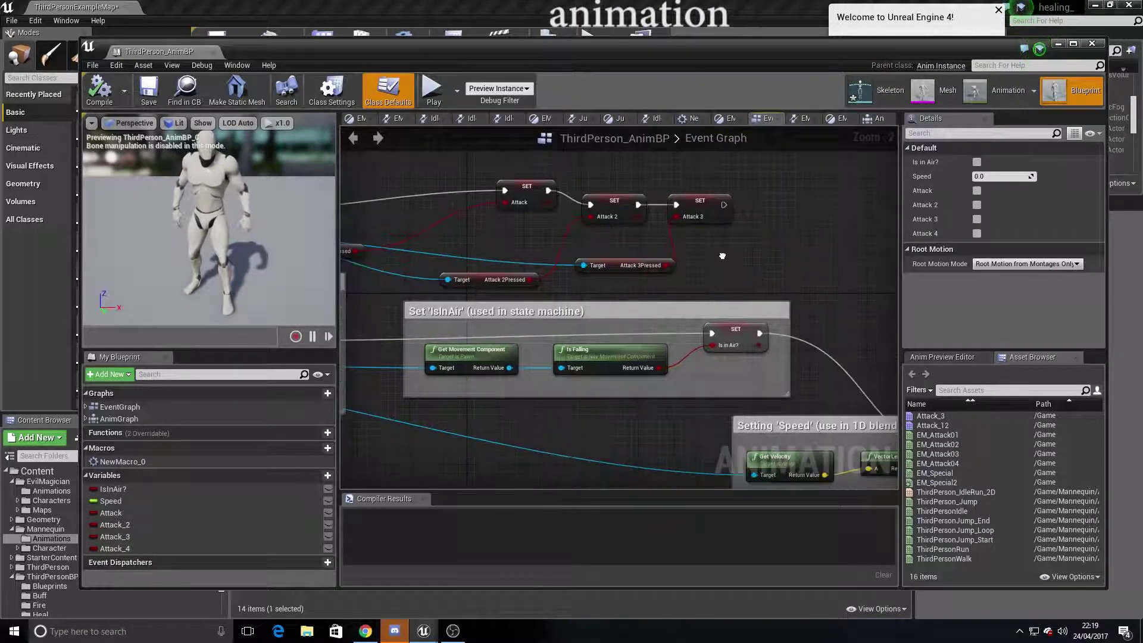
pyautogui.keyDown('alt'); pyautogui.moveTo(113, 548); pyautogui.dragTo(821, 213); pyautogui.keyUp('alt')
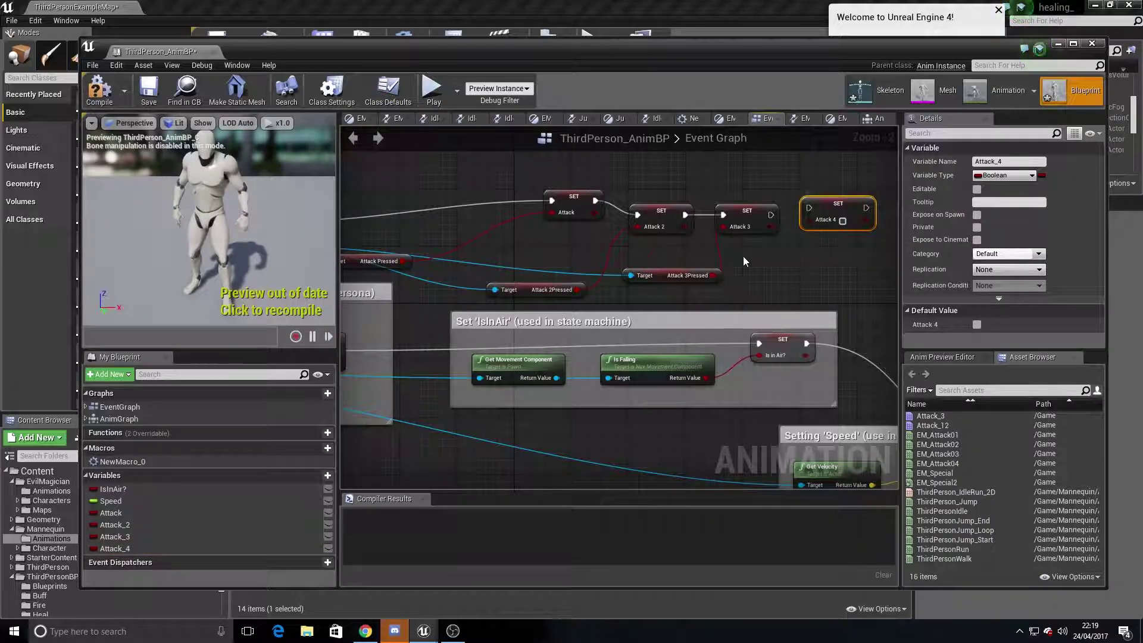
pyautogui.scroll(-1, 743, 261)
pyautogui.click(551, 206)
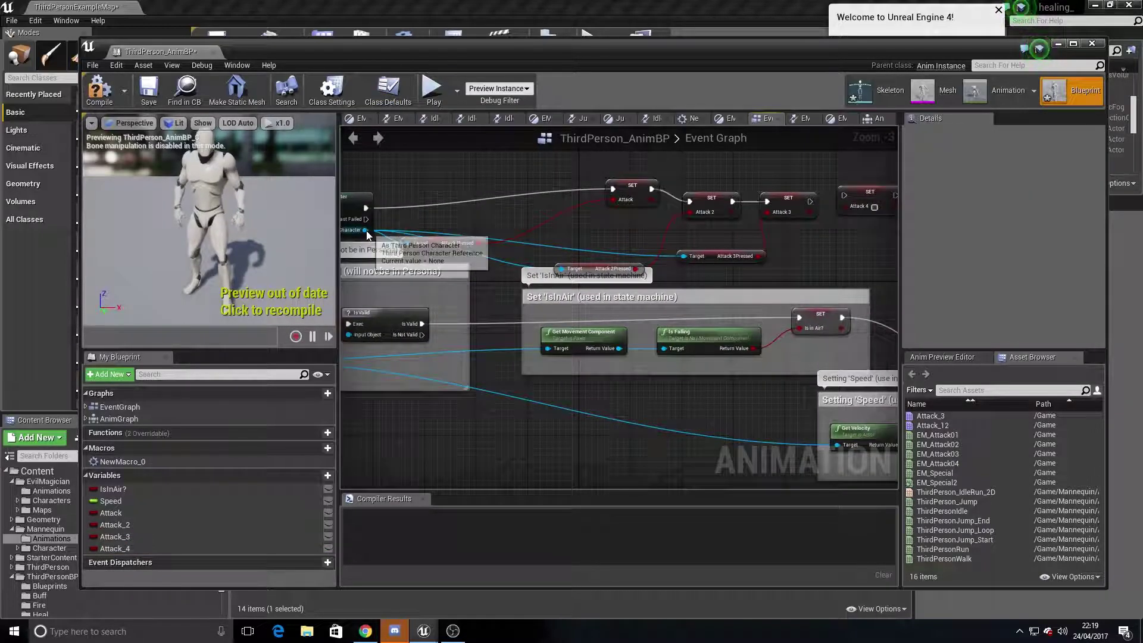
# Step: Feed the character's Attack 4Pressed into Set Attack 4, chained after Attack 3
pyautogui.moveTo(366, 231); pyautogui.dragTo(843, 252)
pyautogui.write('target pres')
pyautogui.press('BackSpace')
pyautogui.press('BackSpace')
pyautogui.press('BackSpace')
pyautogui.write('attack')
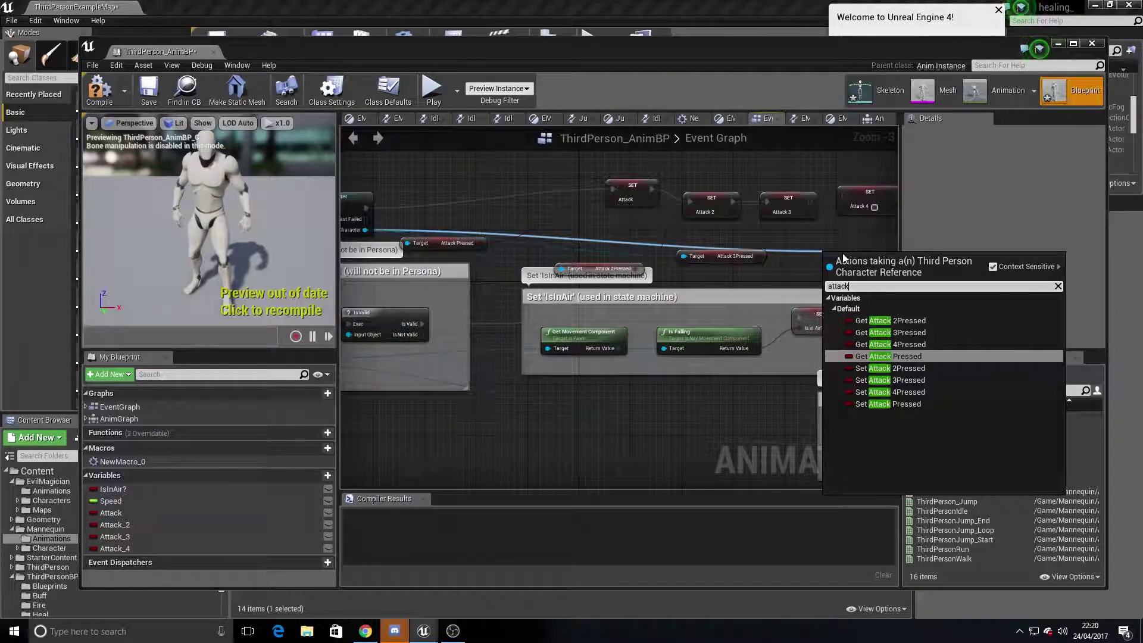
pyautogui.click(890, 344)
pyautogui.moveTo(899, 342); pyautogui.dragTo(765, 364, button='right')
pyautogui.moveTo(676, 224); pyautogui.dragTo(700, 224)
pyautogui.moveTo(765, 284); pyautogui.dragTo(718, 239)
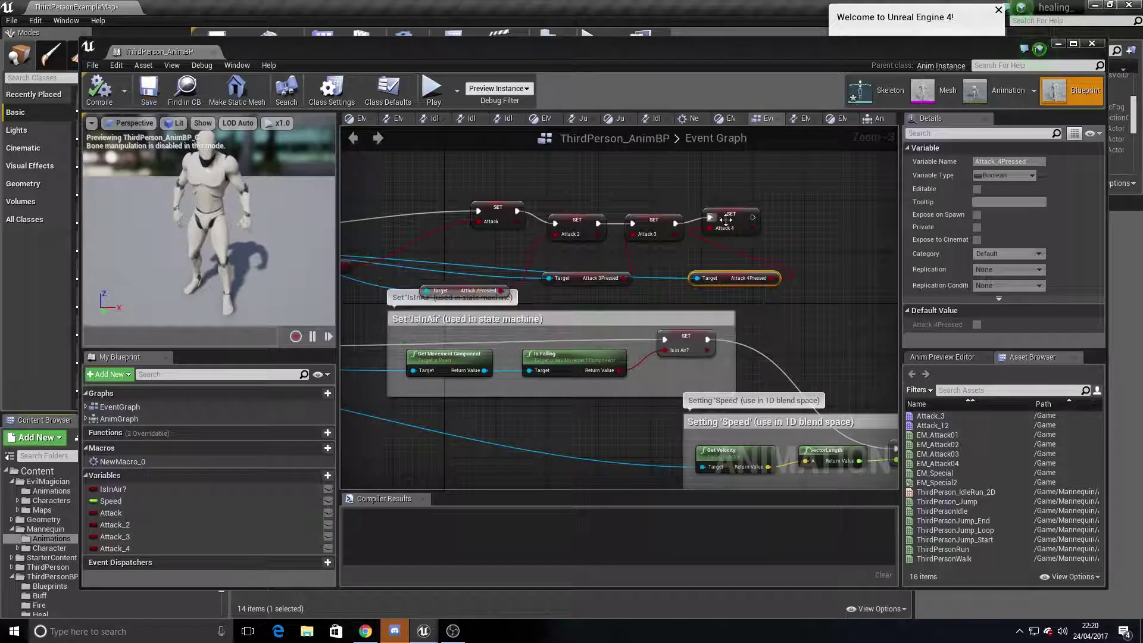
pyautogui.click(1093, 44)
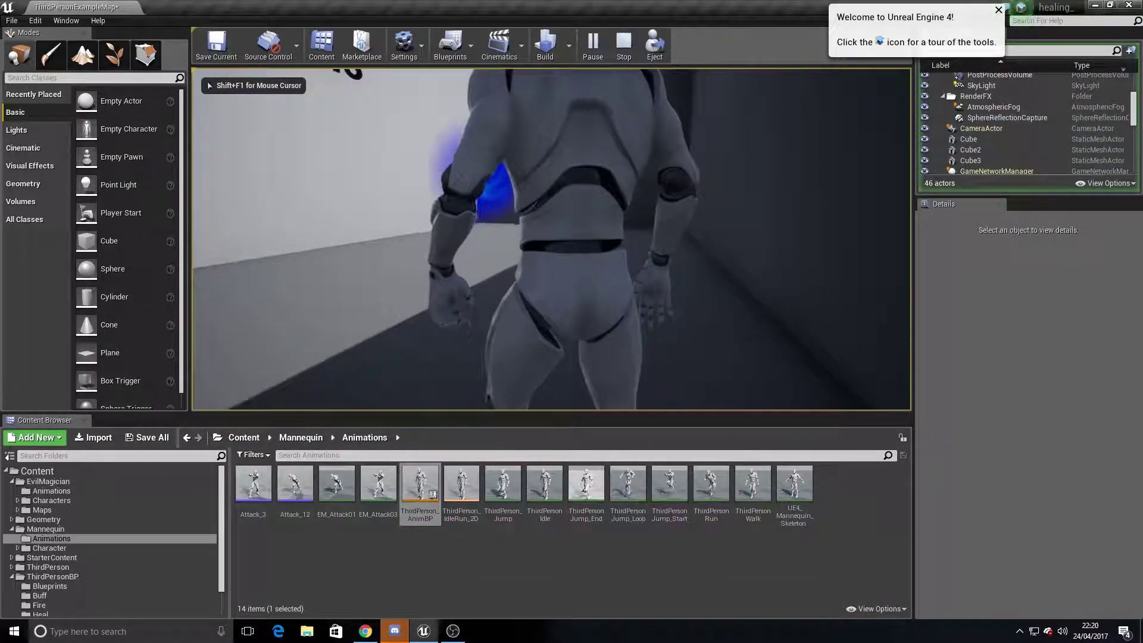
# Step: Trigger the attack with 4 in play, stop, and open Buff_BP from the Buff folder
pyautogui.press('4')
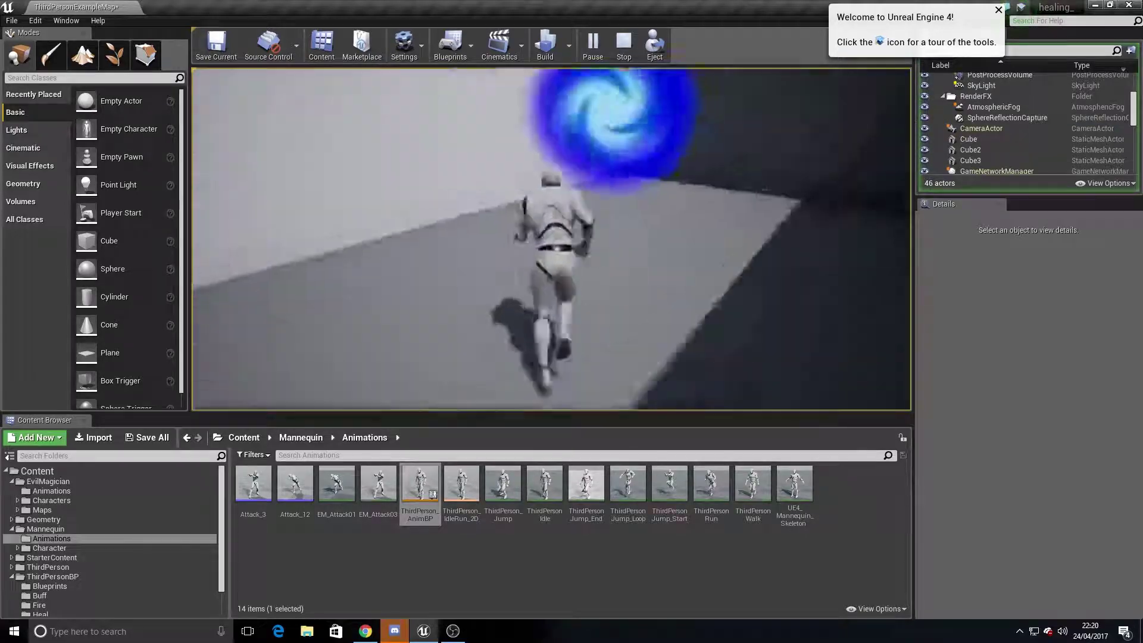
pyautogui.press('Escape')
pyautogui.click(70, 595)
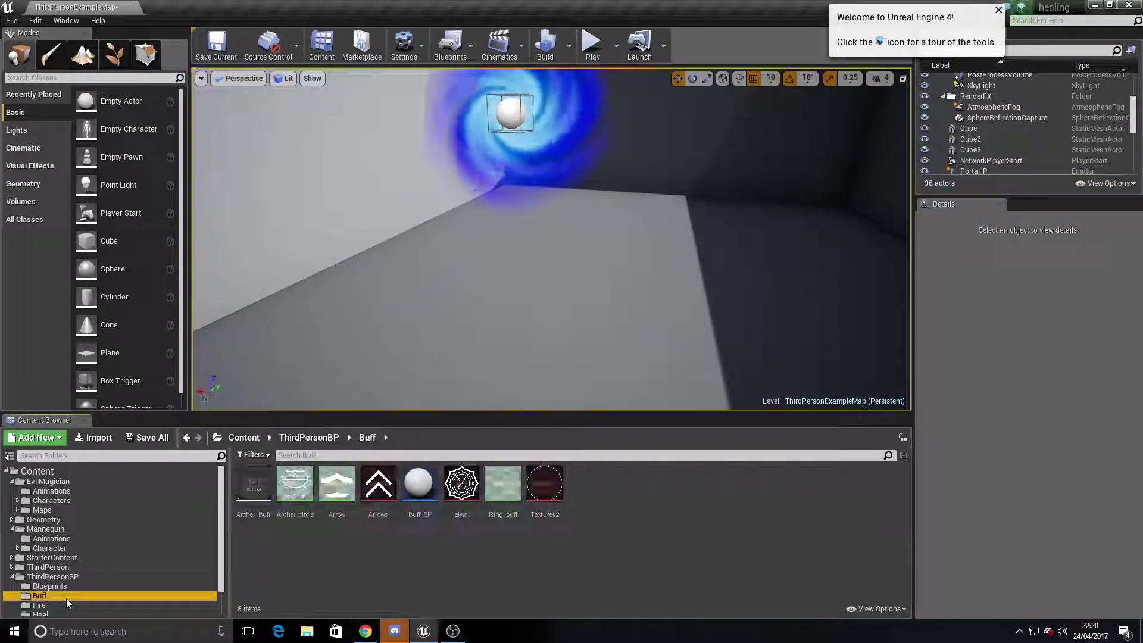
pyautogui.doubleClick(420, 483)
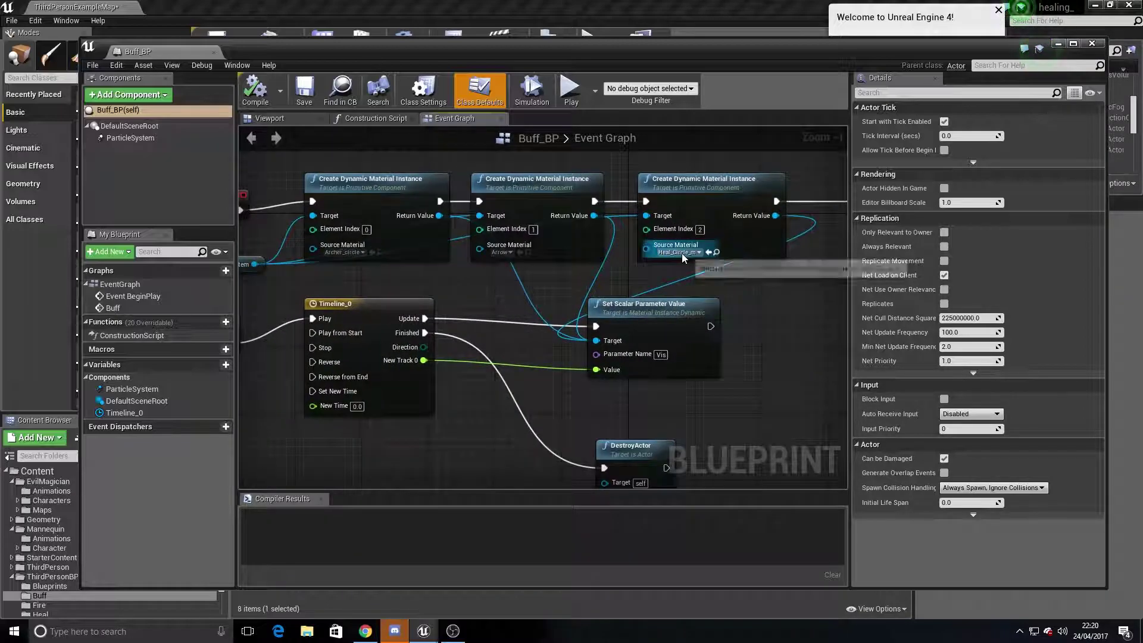
# Step: Inspect the third particle emitter, then reopen Buff_BP
pyautogui.click(1091, 46)
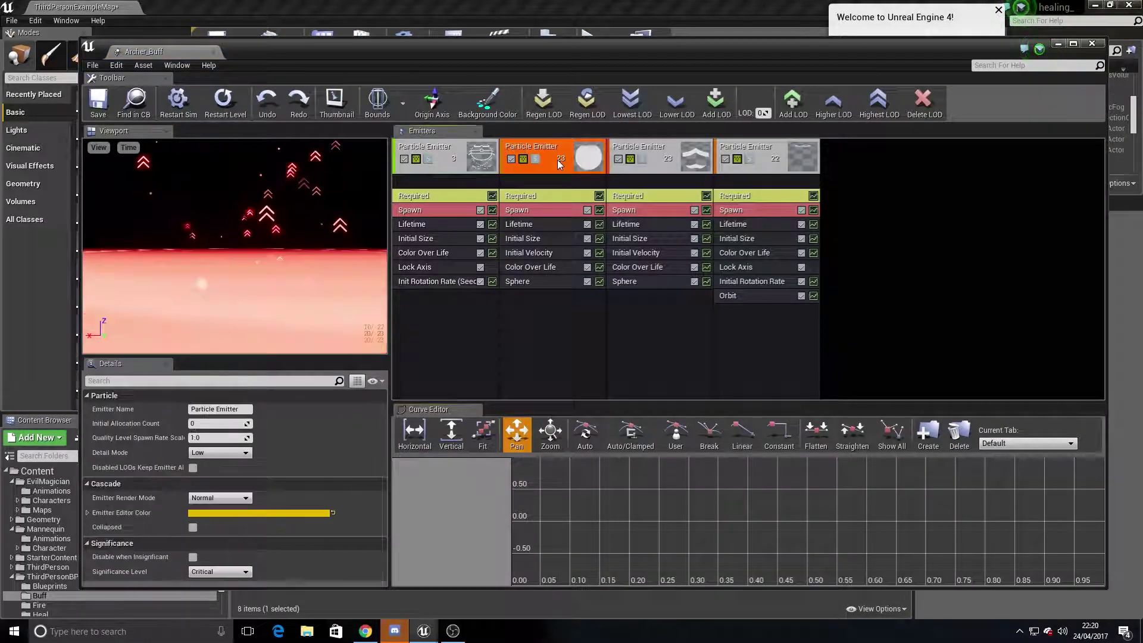
pyautogui.click(655, 152)
pyautogui.click(1091, 43)
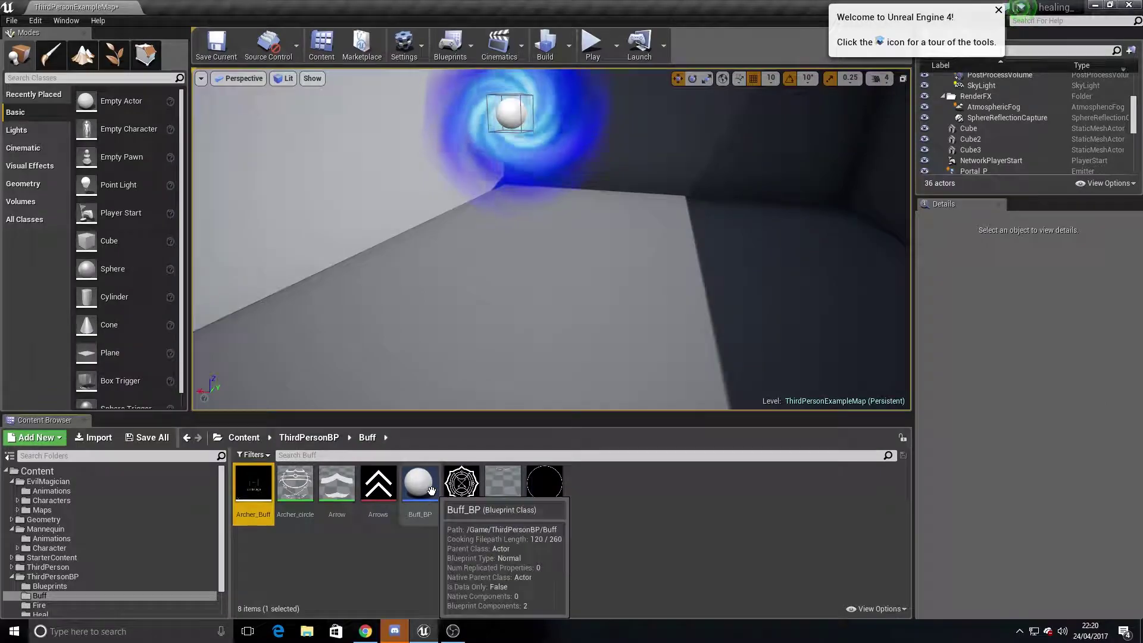
pyautogui.doubleClick(420, 483)
# Step: Paste a fourth Create Dynamic Material Instance node, wired between the third one and Buff
pyautogui.moveTo(581, 265); pyautogui.dragTo(651, 255, button='right')
pyautogui.hotkey('ctrl', 'v')
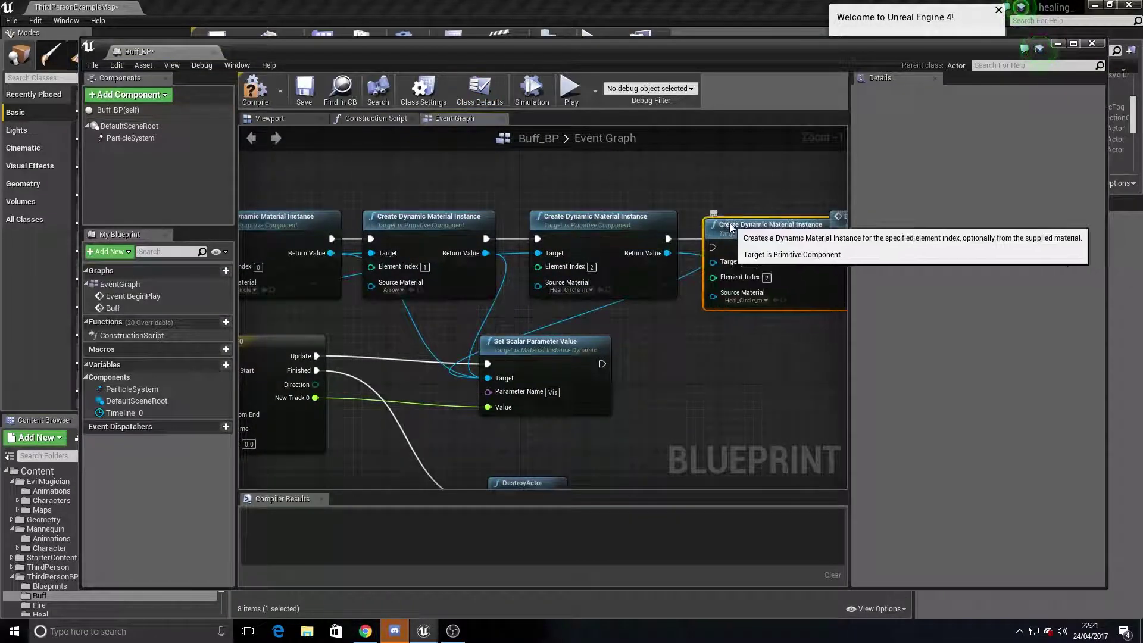
pyautogui.moveTo(723, 227); pyautogui.dragTo(754, 226)
pyautogui.moveTo(532, 250); pyautogui.dragTo(568, 249)
pyautogui.moveTo(700, 249); pyautogui.dragTo(737, 249)
pyautogui.moveTo(596, 414)
pyautogui.mouseDown(button='right')
pyautogui.moveTo(646, 423)
pyautogui.moveTo(678, 410)
pyautogui.mouseUp(button='right')
# Step: Set its source material to Heal_Dot_m and connect it to the Set Scalar Parameter target
pyautogui.click(704, 299)
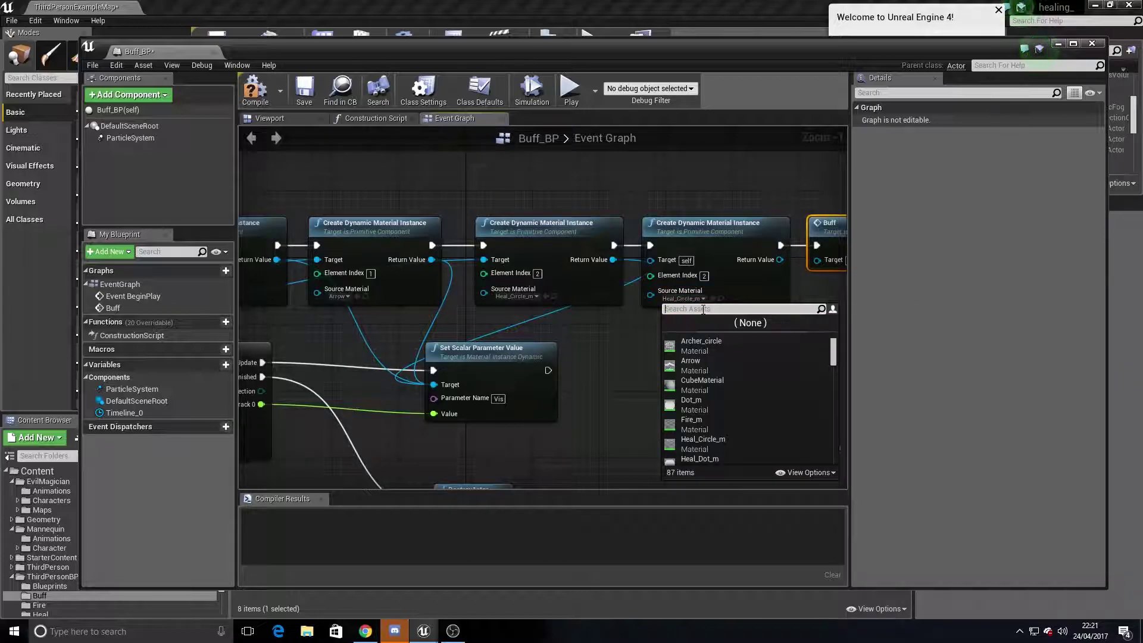
pyautogui.click(692, 376)
pyautogui.click(304, 90)
pyautogui.click(671, 298)
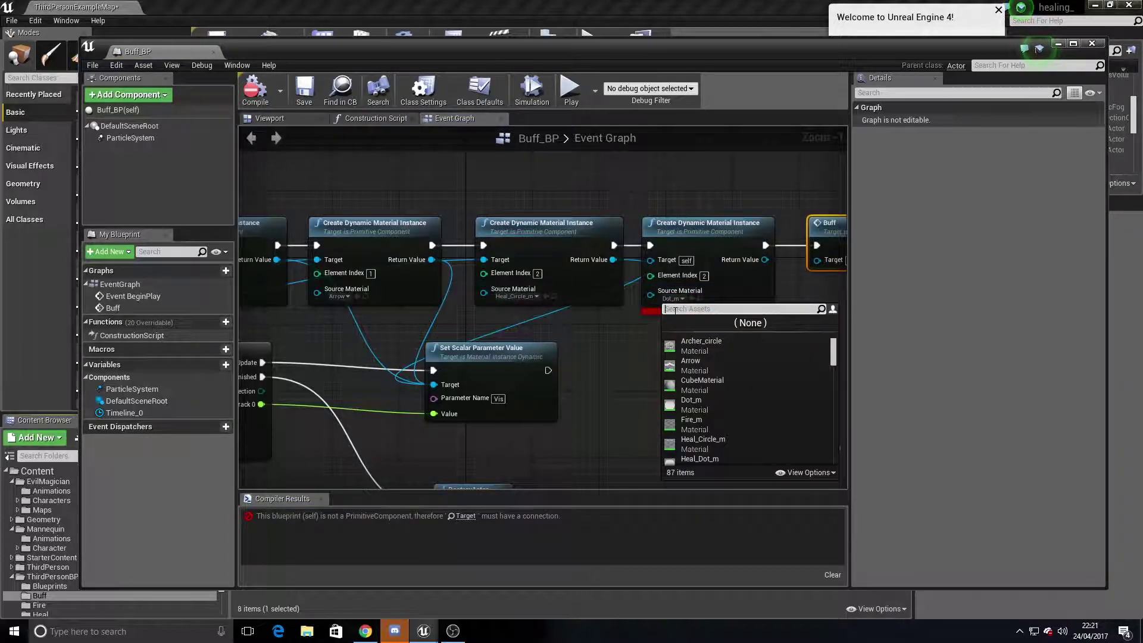
pyautogui.click(701, 365)
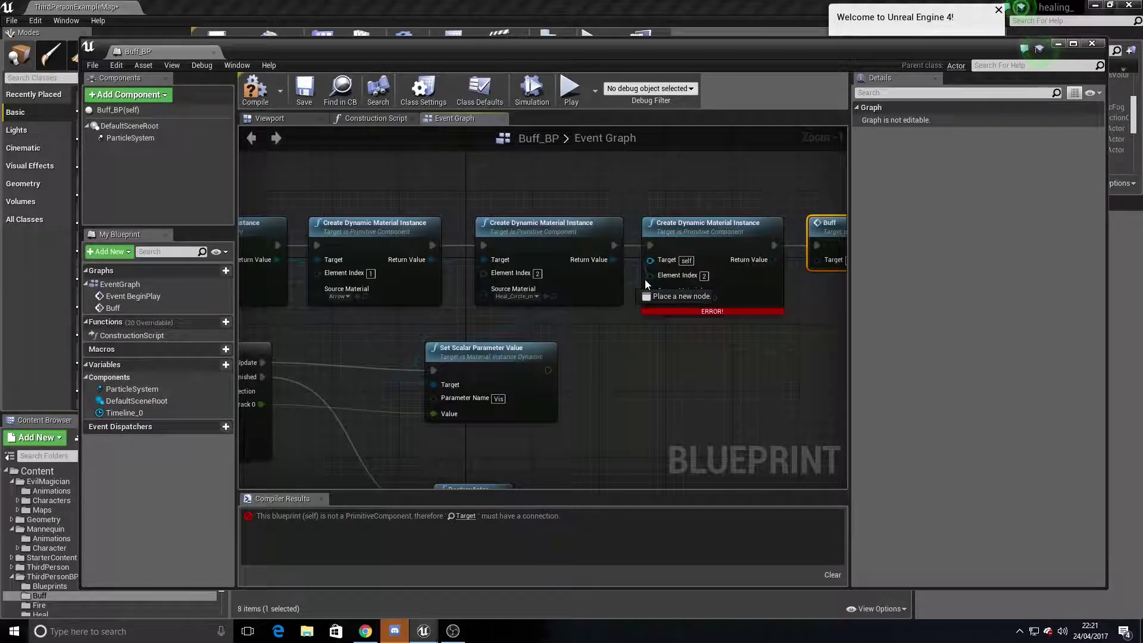
pyautogui.moveTo(748, 264); pyautogui.dragTo(434, 385)
# Step: Start a test play and run the character into the buff pickup
pyautogui.scroll(-1, 662, 337)
pyautogui.scroll(-2, 662, 337)
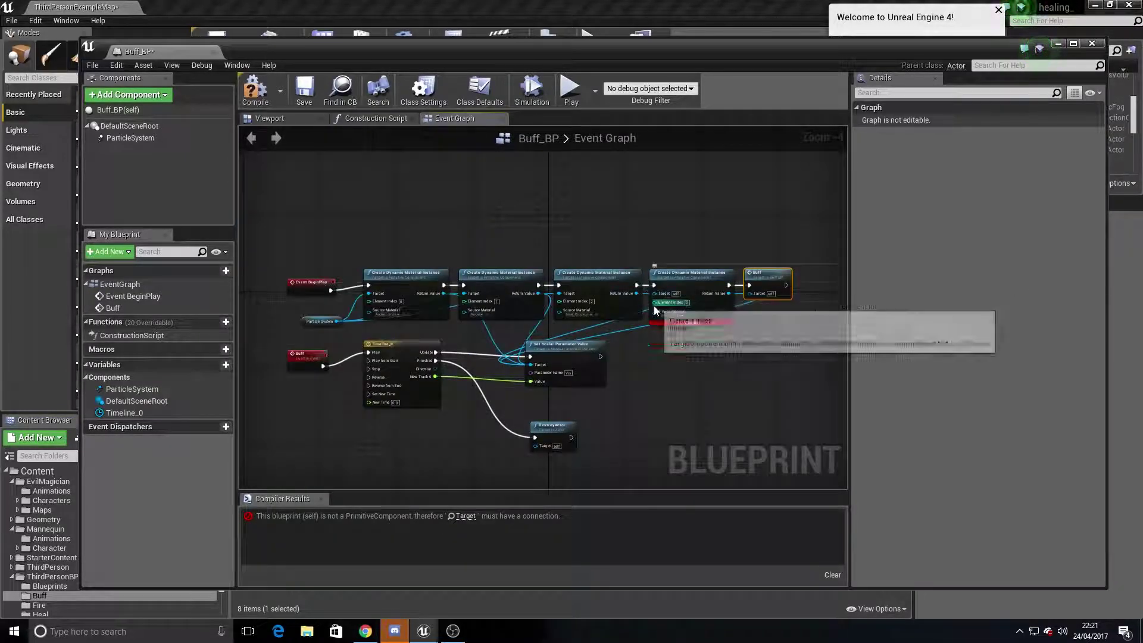
pyautogui.click(587, 34)
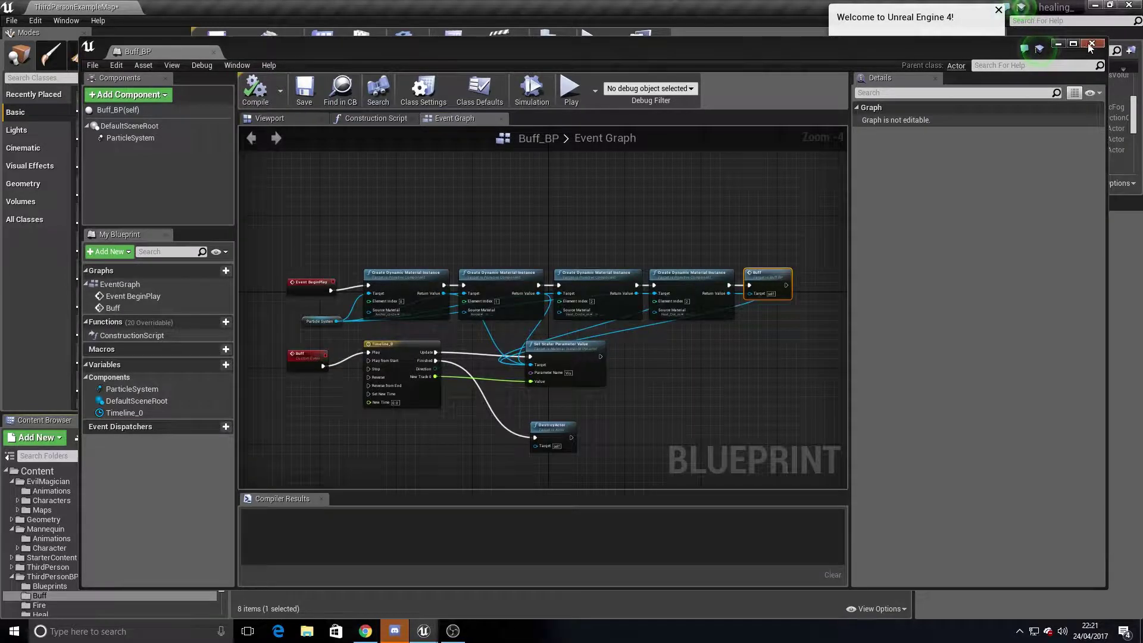
pyautogui.press('w')
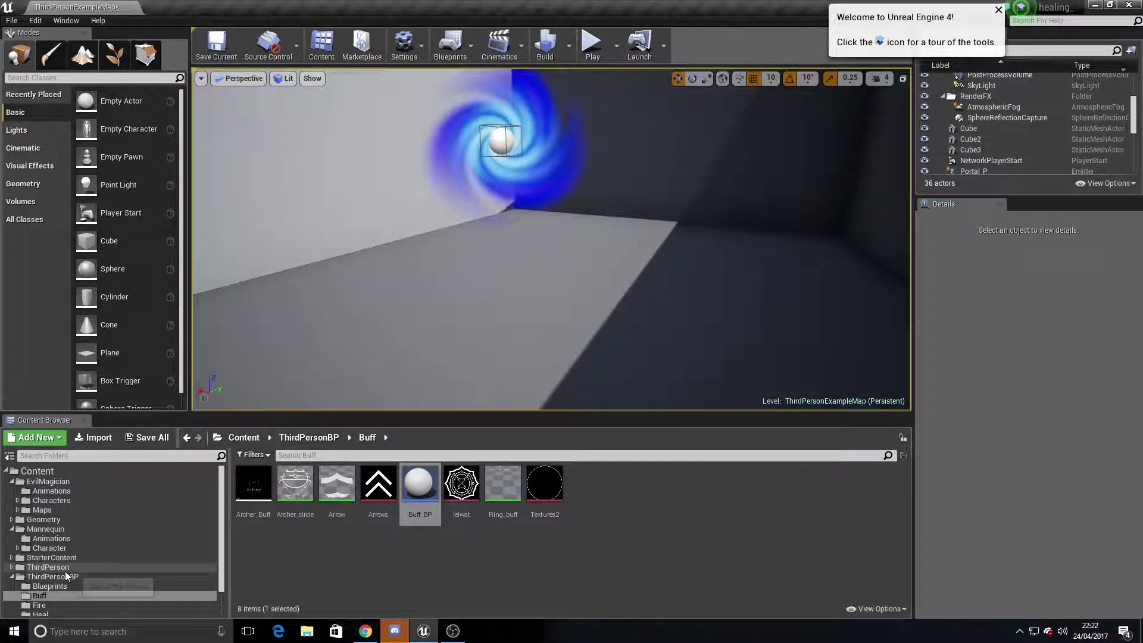
# Step: Open ThirdPerson_AnimBP from the Mannequin Animations folder
pyautogui.click(52, 538)
pyautogui.doubleClick(417, 482)
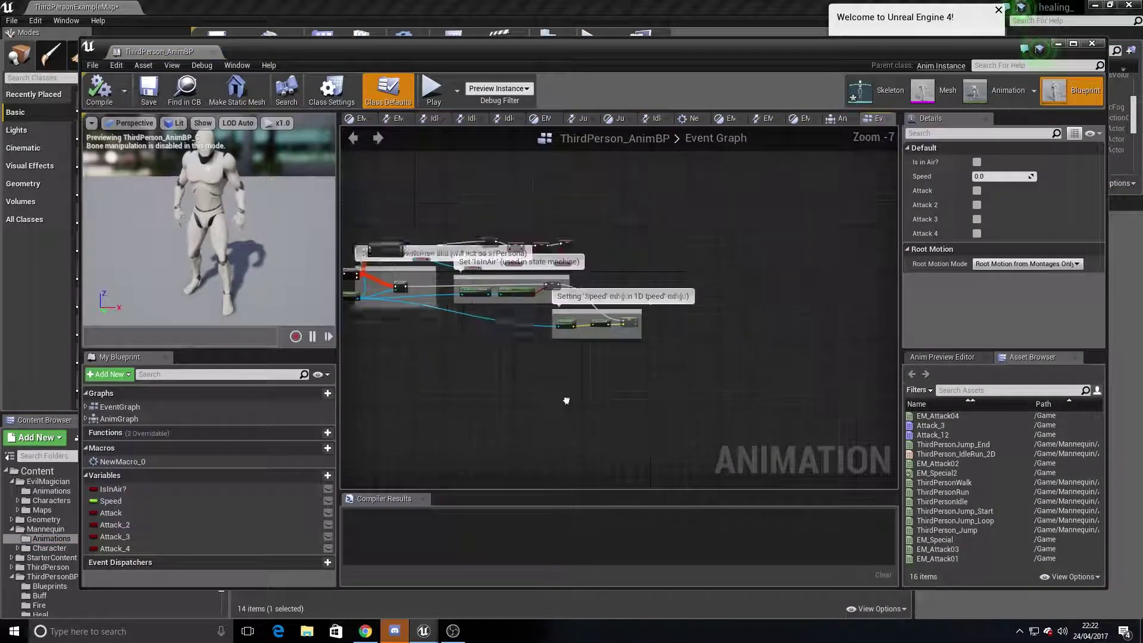